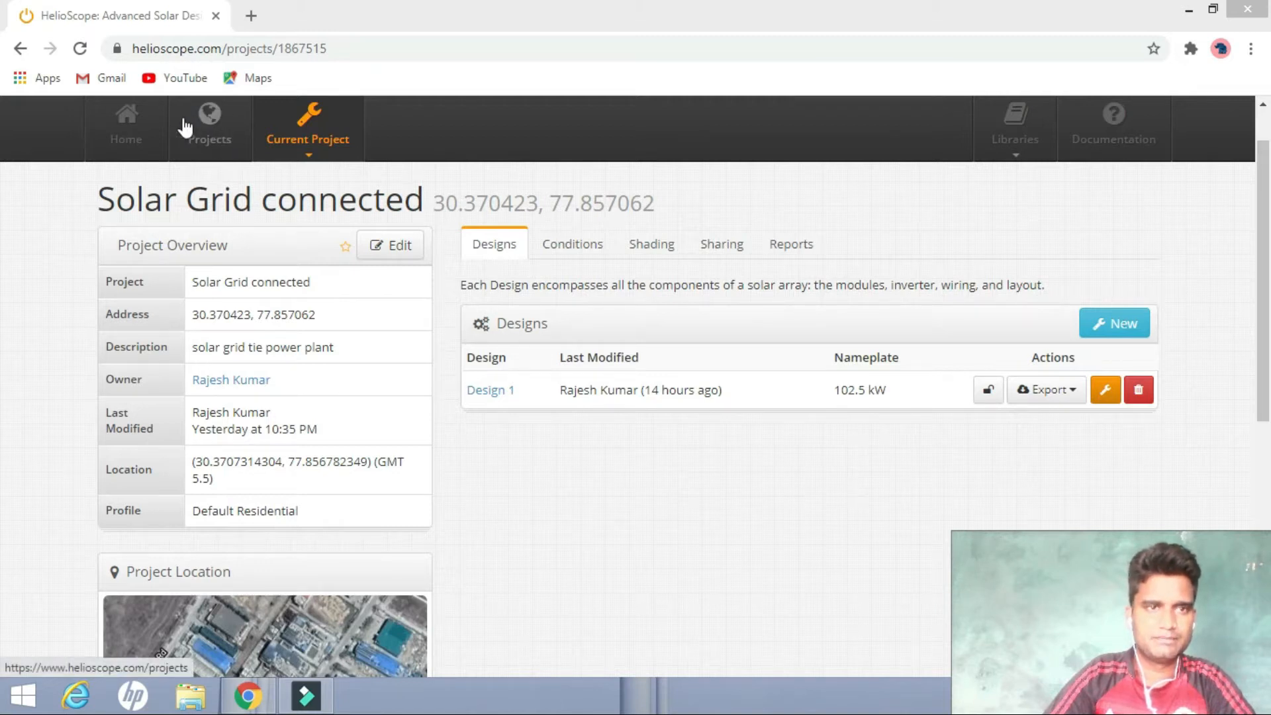
# Go back to the overview of projects and look through the recent projects list
pyautogui.click(208, 146)
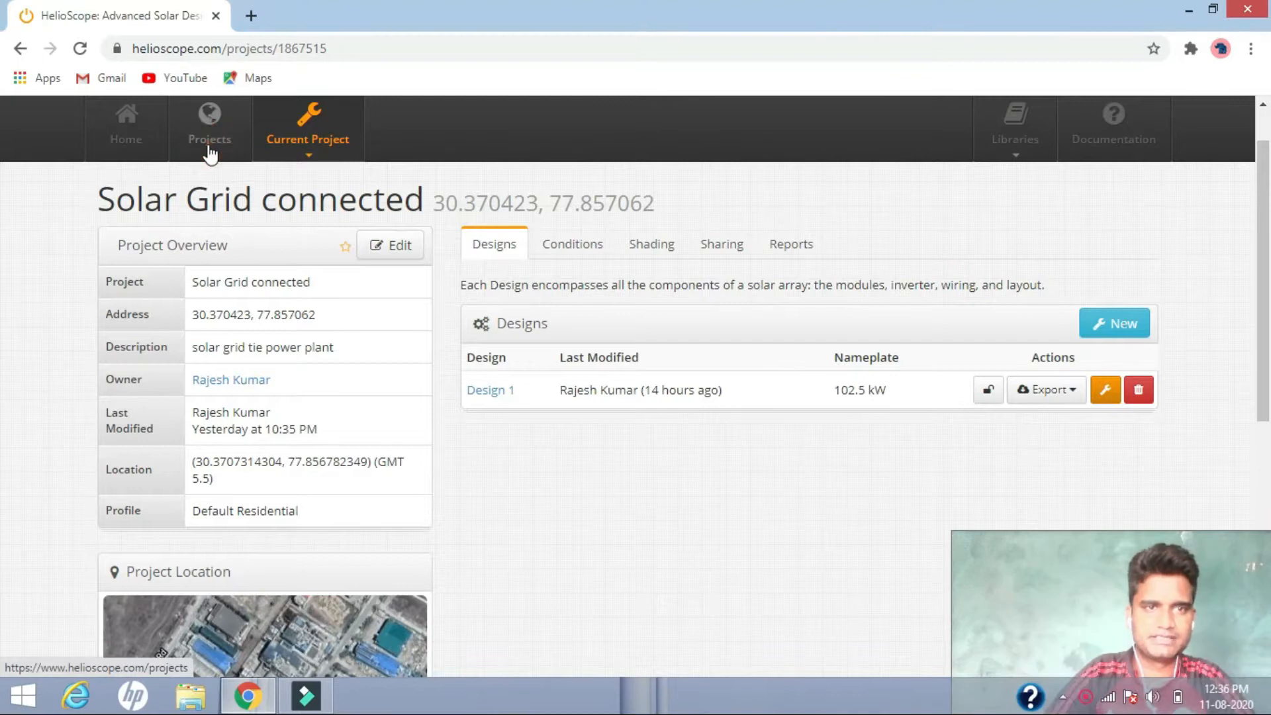
pyautogui.click(210, 153)
pyautogui.scroll(-7, 5, 298)
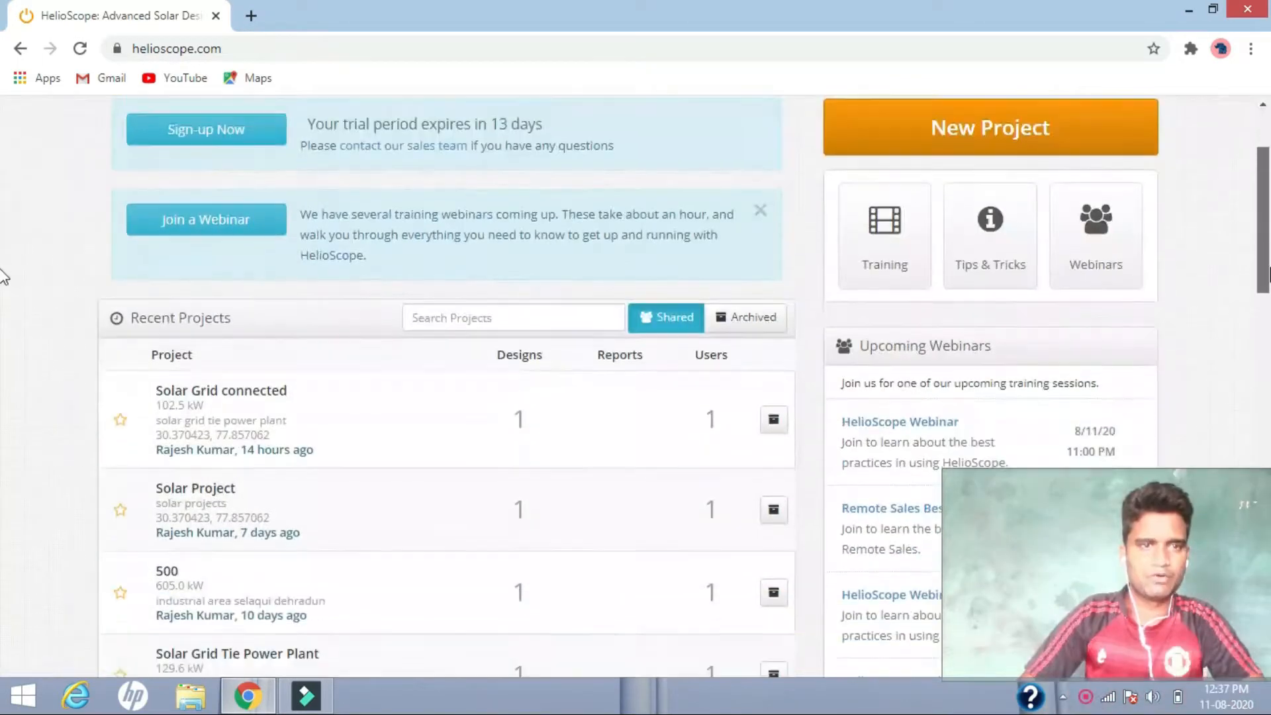
pyautogui.scroll(6, 4, 331)
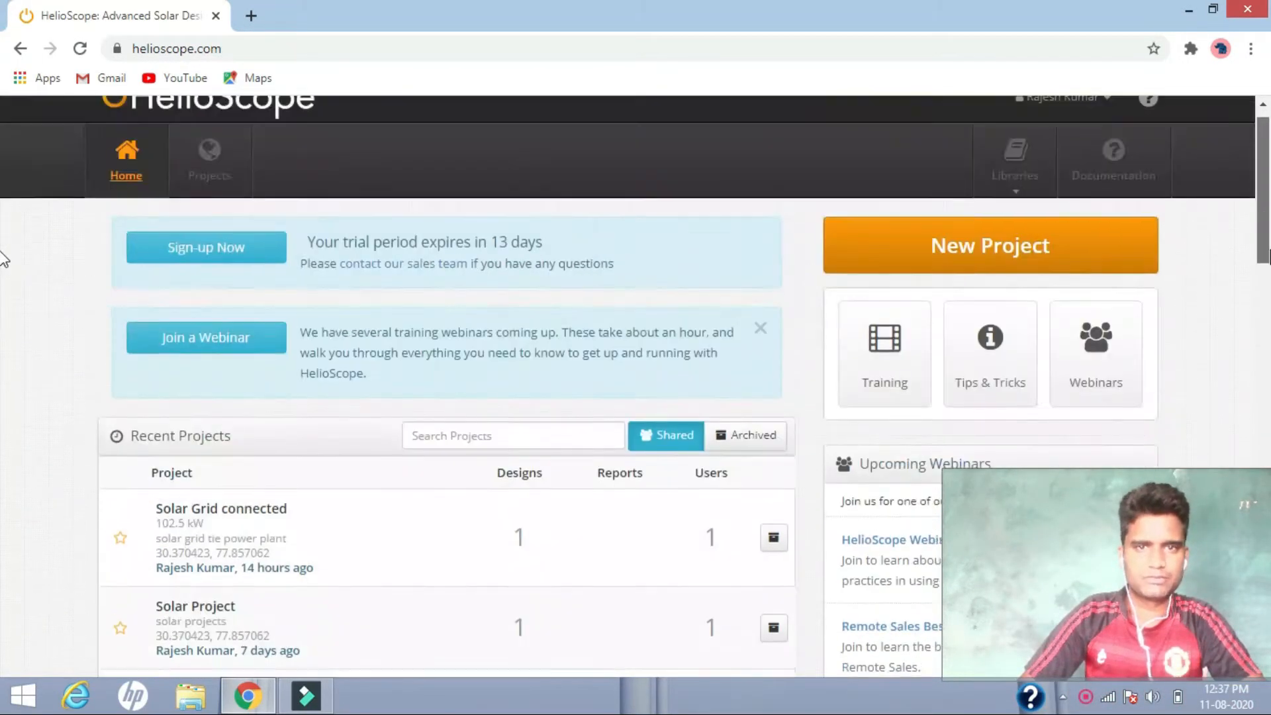
pyautogui.scroll(-4, 4, 291)
pyautogui.scroll(3, 3, 265)
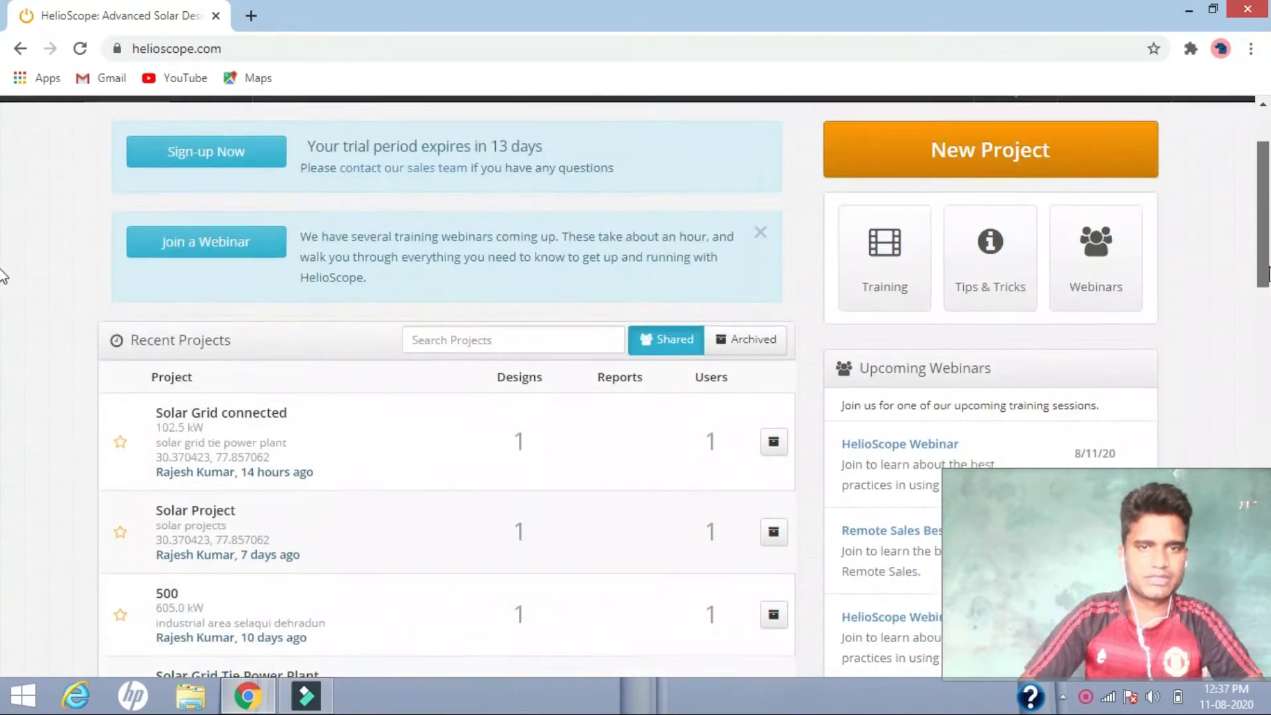
pyautogui.scroll(-4, 3, 325)
pyautogui.scroll(5, 4, 265)
pyautogui.scroll(1, 3, 238)
pyautogui.scroll(-6, 3, 237)
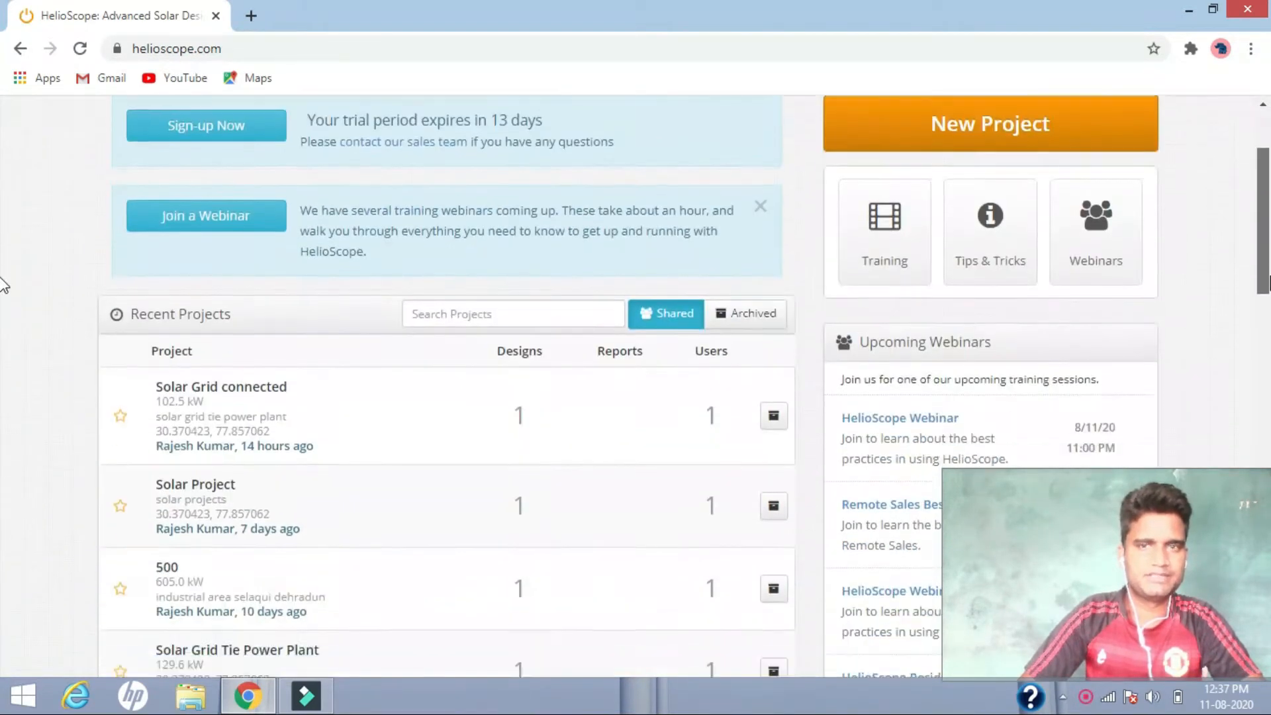
pyautogui.scroll(4, 3, 235)
pyautogui.scroll(2, 4, 235)
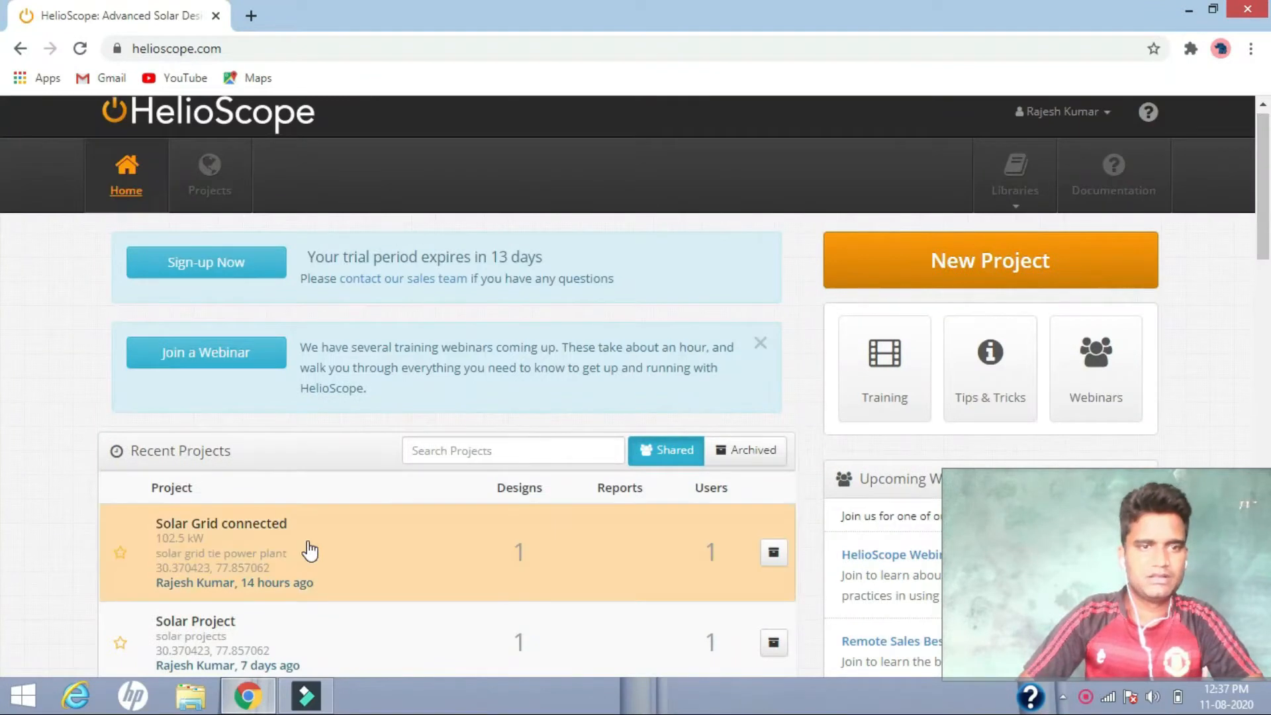
pyautogui.scroll(-4, 3, 238)
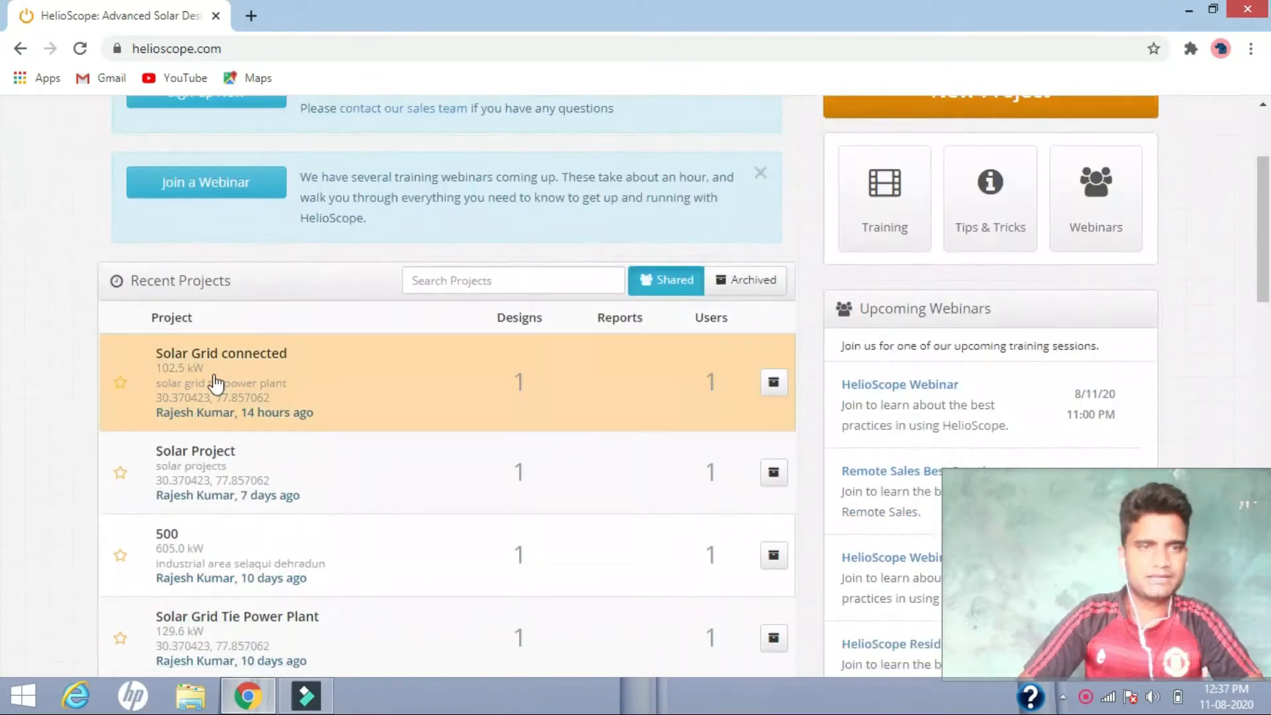
# Open the Solar Grid connected project and load Design 1 for editing in the Designer
pyautogui.click(216, 383)
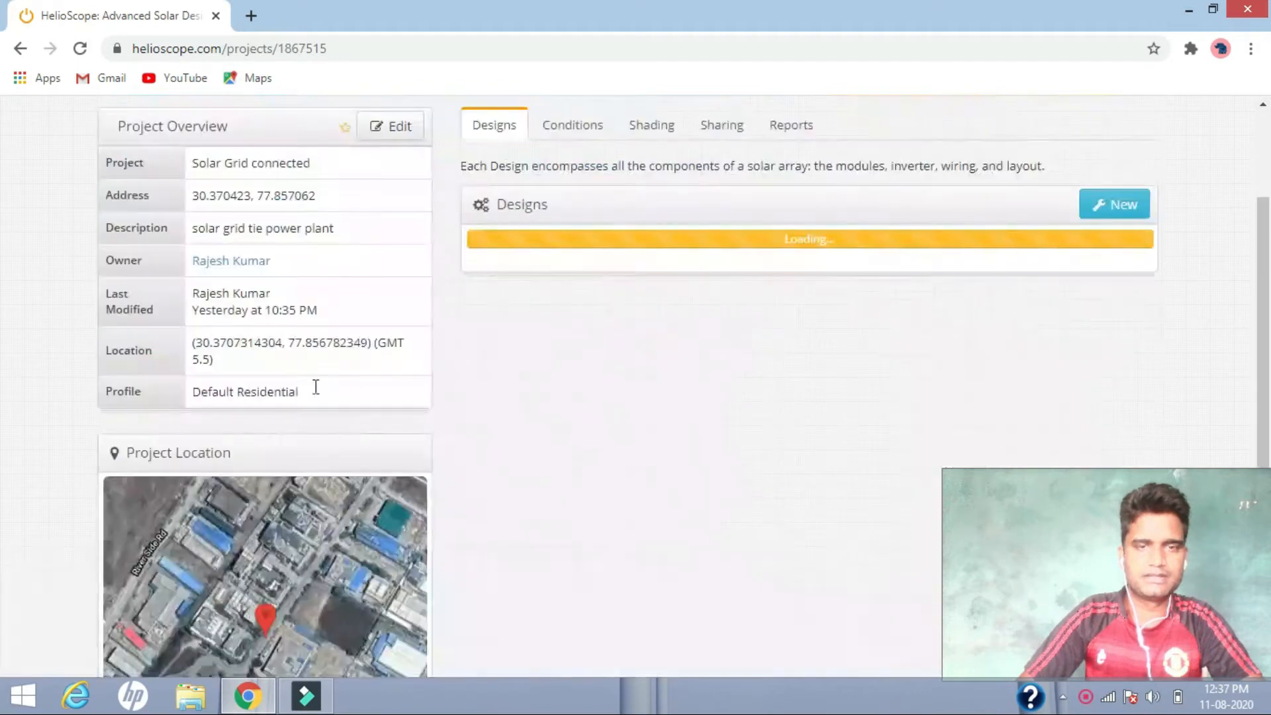
pyautogui.moveTo(1265, 282)
pyautogui.mouseDown()
pyautogui.moveTo(1265, 240)
pyautogui.moveTo(1264, 261)
pyautogui.mouseUp()
pyautogui.click(1106, 318)
pyautogui.click(1110, 315)
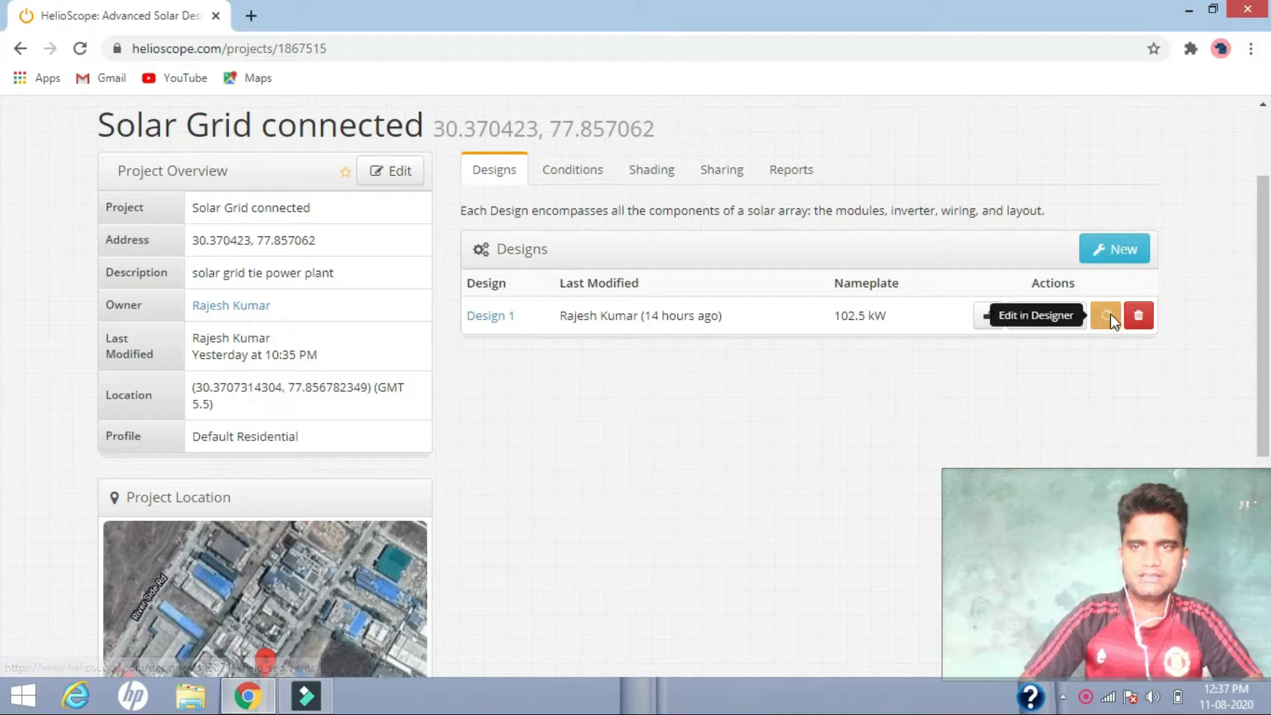
pyautogui.scroll(1, 726, 252)
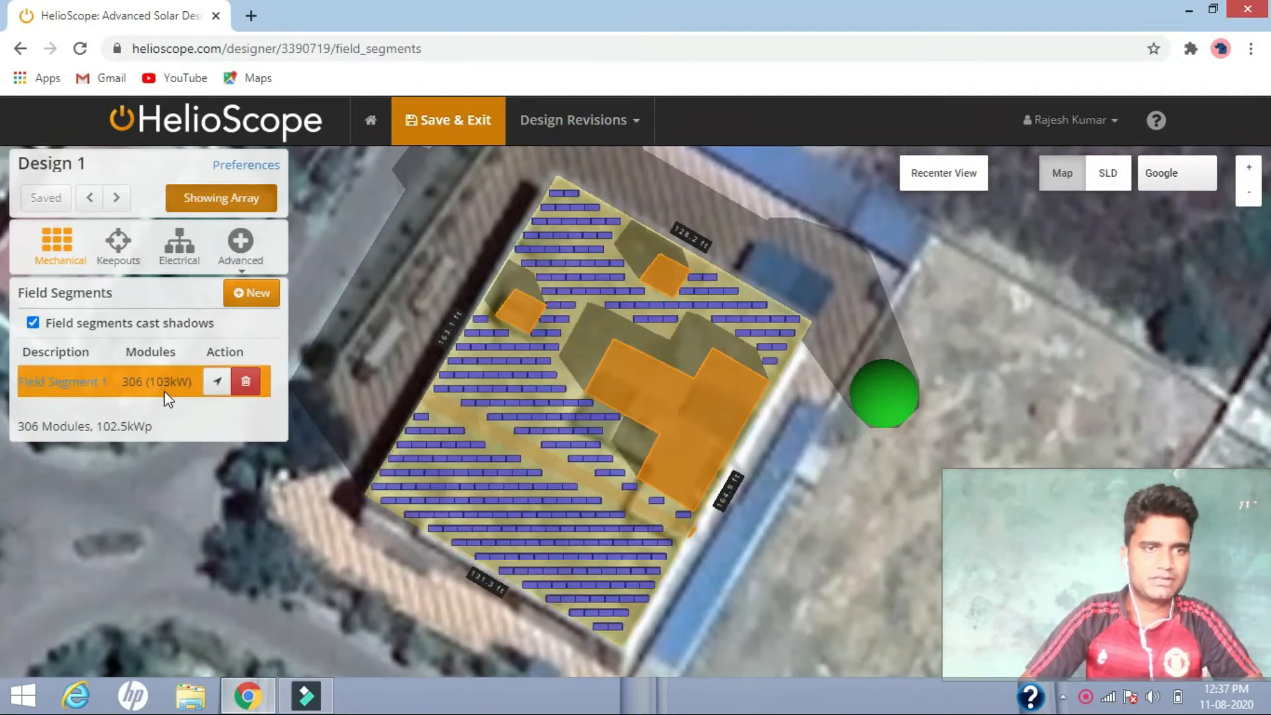
# Open the wiring zone in the electrical settings and inspect the inverter and string wiring on the roof
pyautogui.click(175, 250)
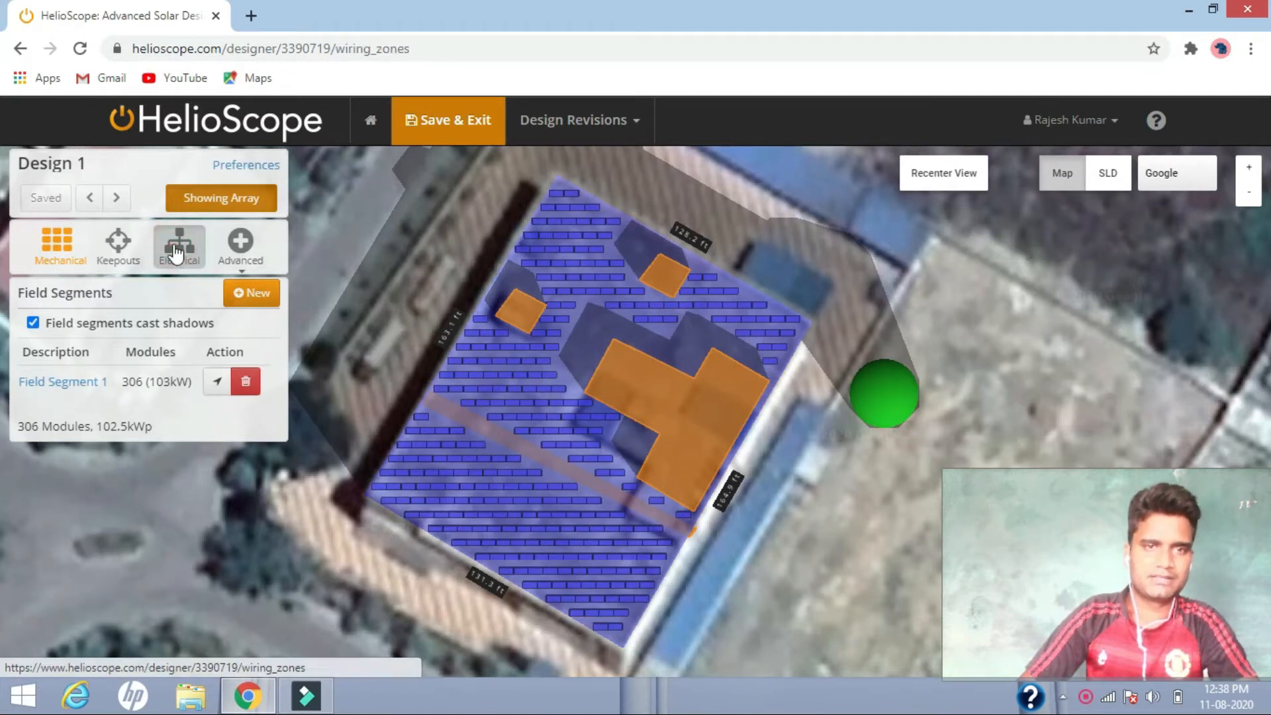
pyautogui.click(514, 416)
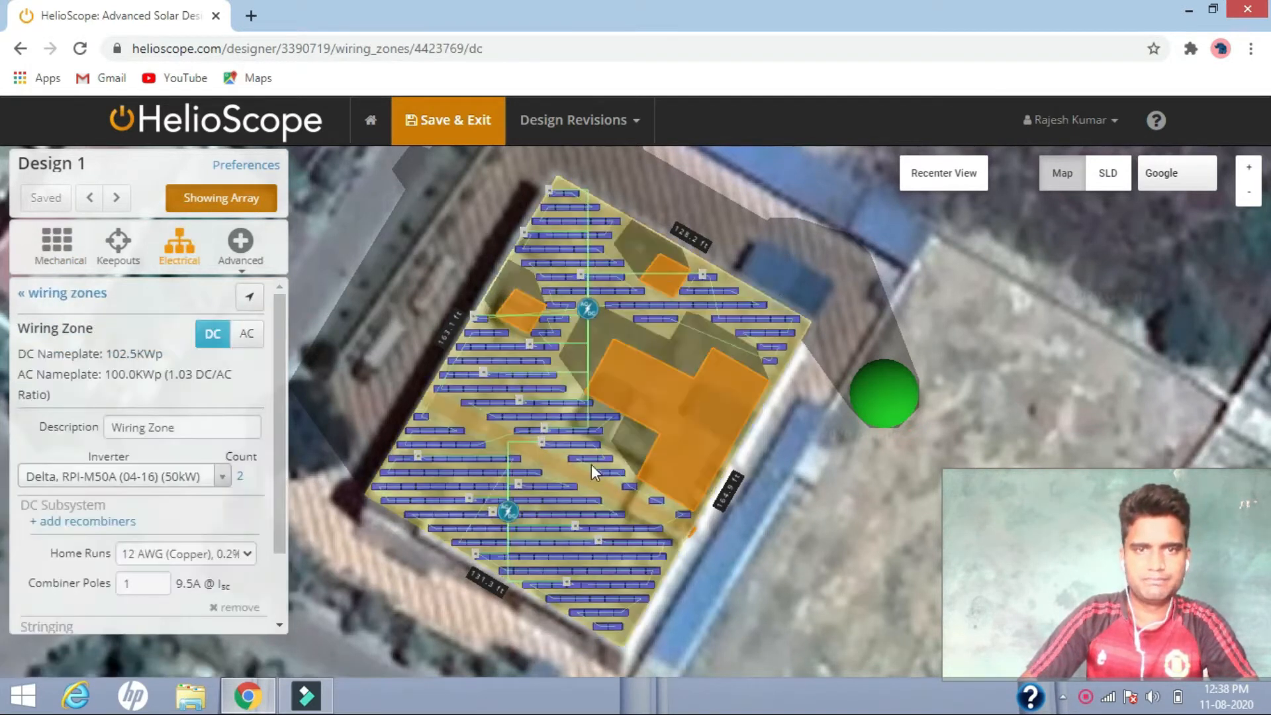
pyautogui.scroll(5, 547, 415)
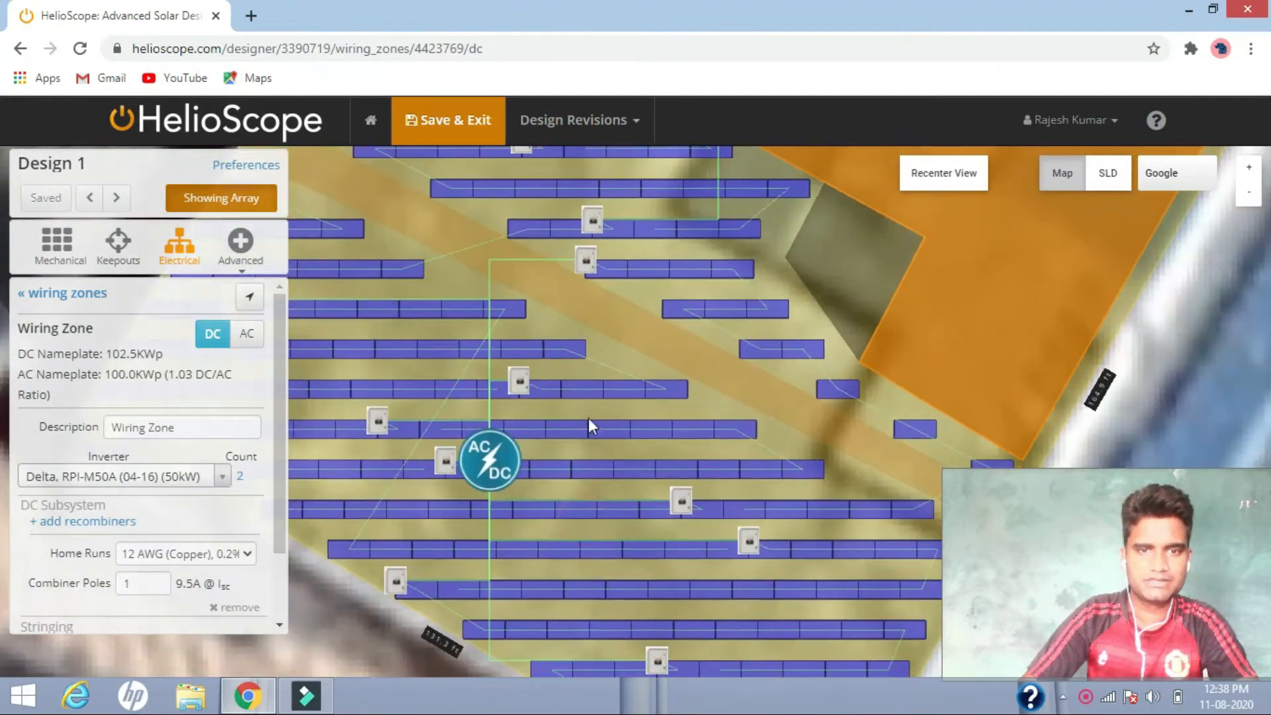
pyautogui.moveTo(589, 418); pyautogui.dragTo(593, 266)
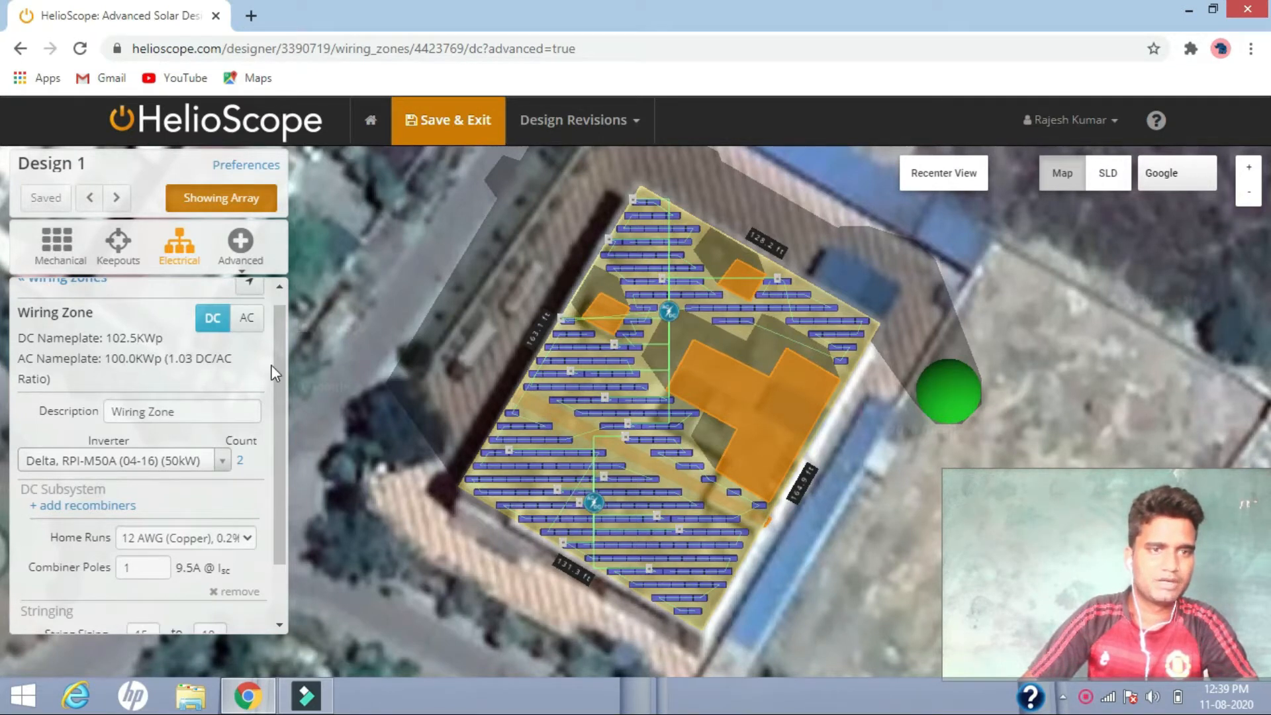
# Change the wiring zone's inverter to Delta Electronics, CI 100 (100kW)
pyautogui.moveTo(280, 356); pyautogui.dragTo(268, 423)
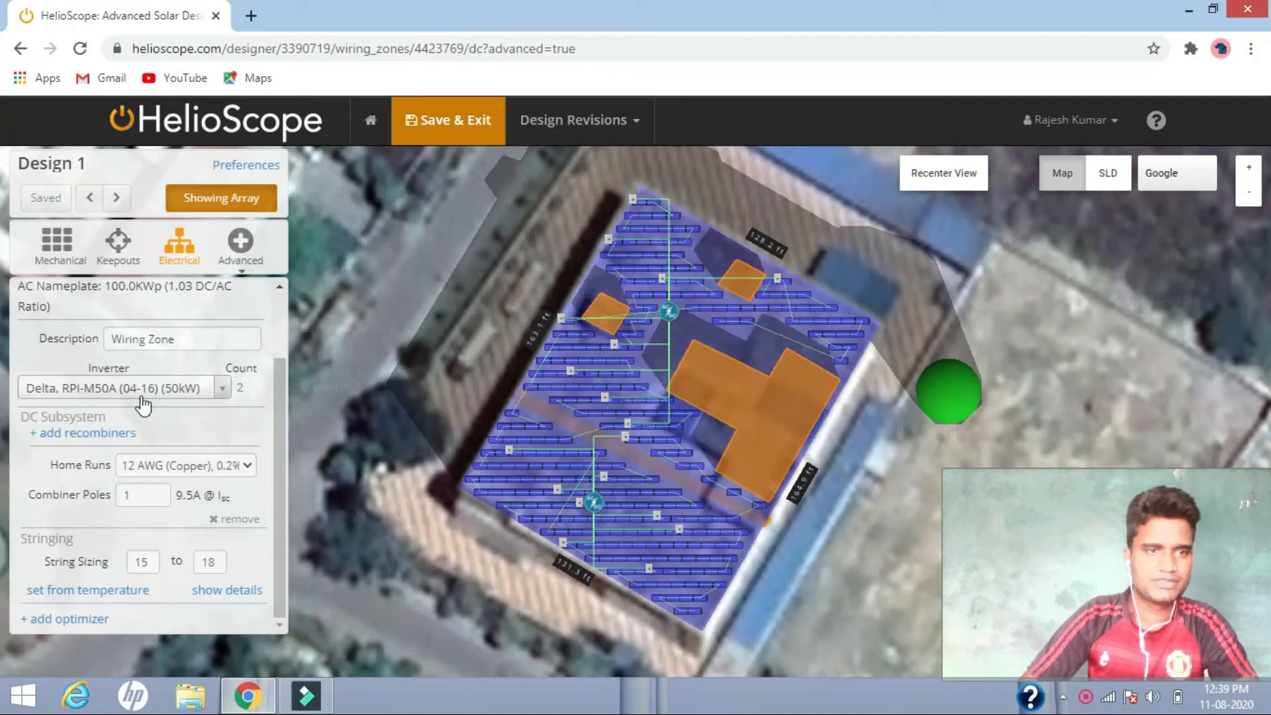
pyautogui.click(205, 395)
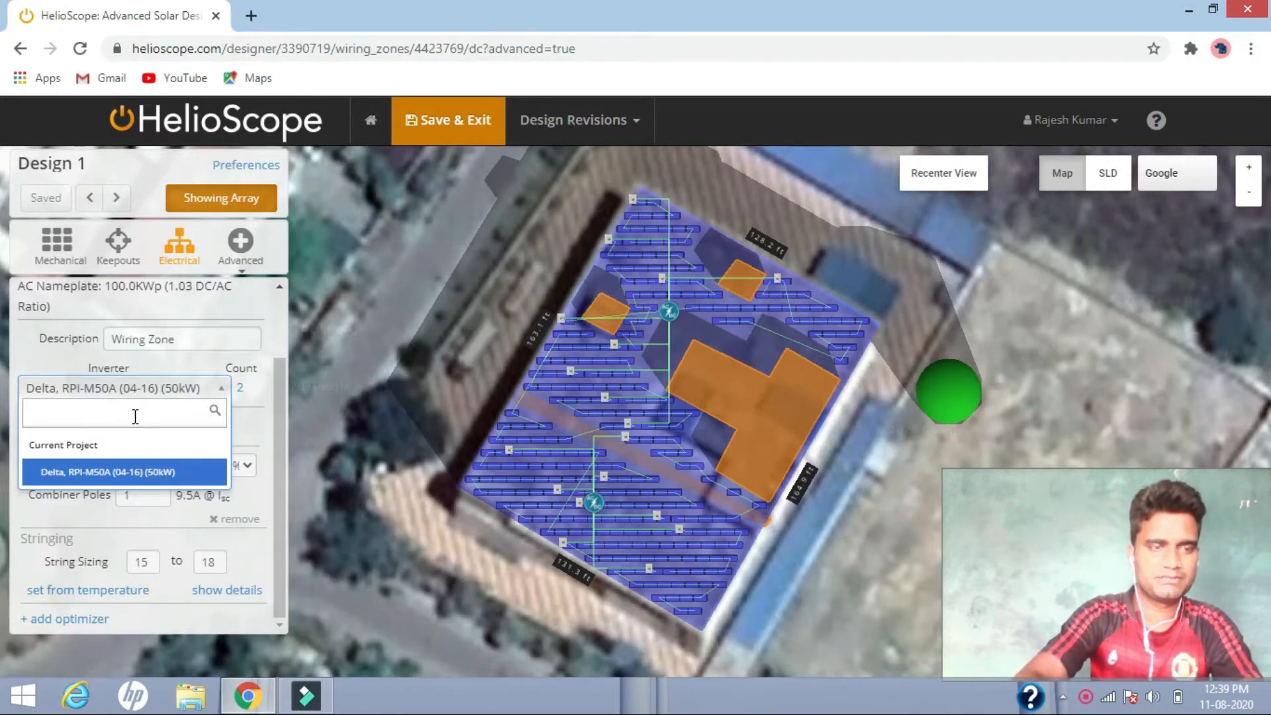
pyautogui.write('delta 100')
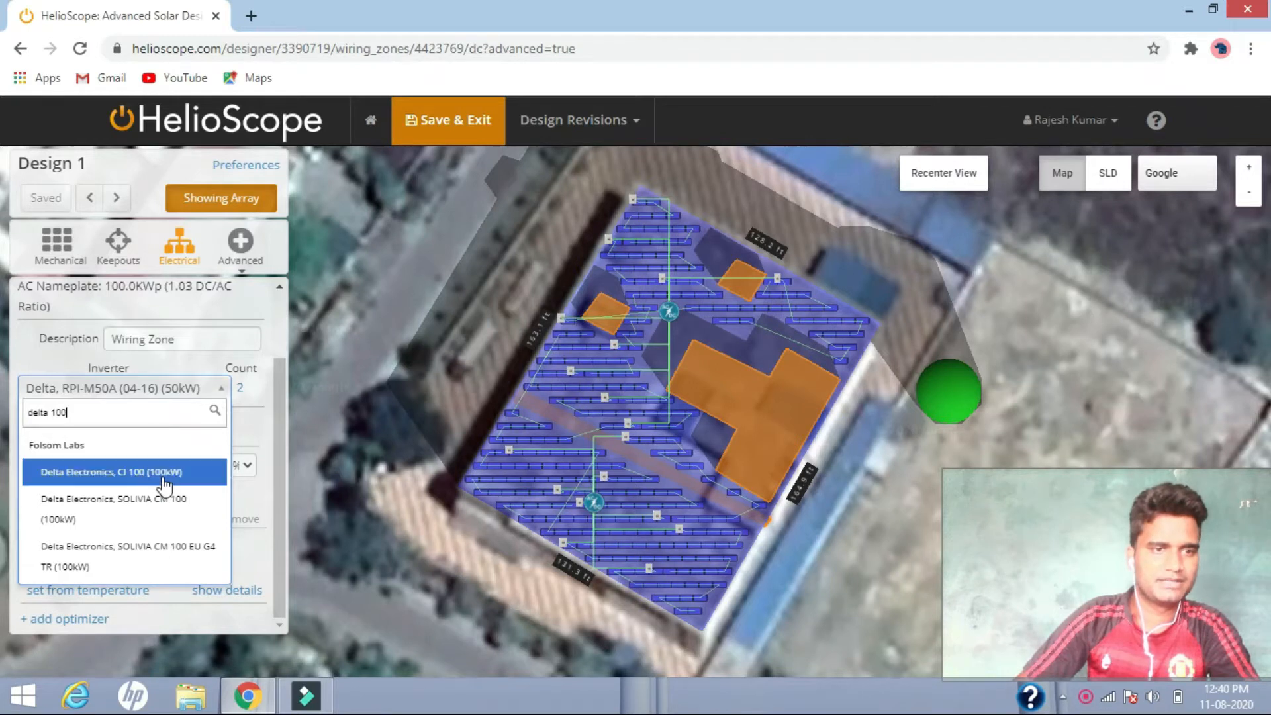
pyautogui.click(113, 473)
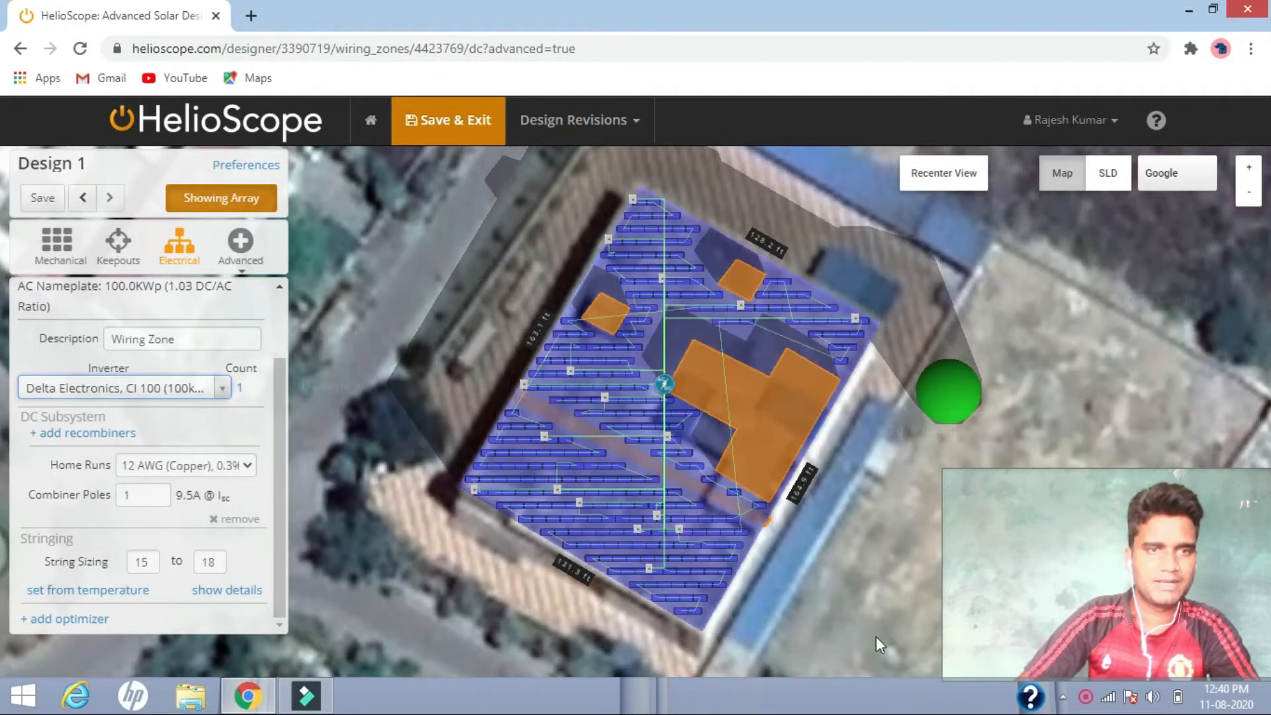
# Reposition the single inverter on the map at the upper-left corner of the large keepout
pyautogui.moveTo(664, 389); pyautogui.dragTo(689, 348)
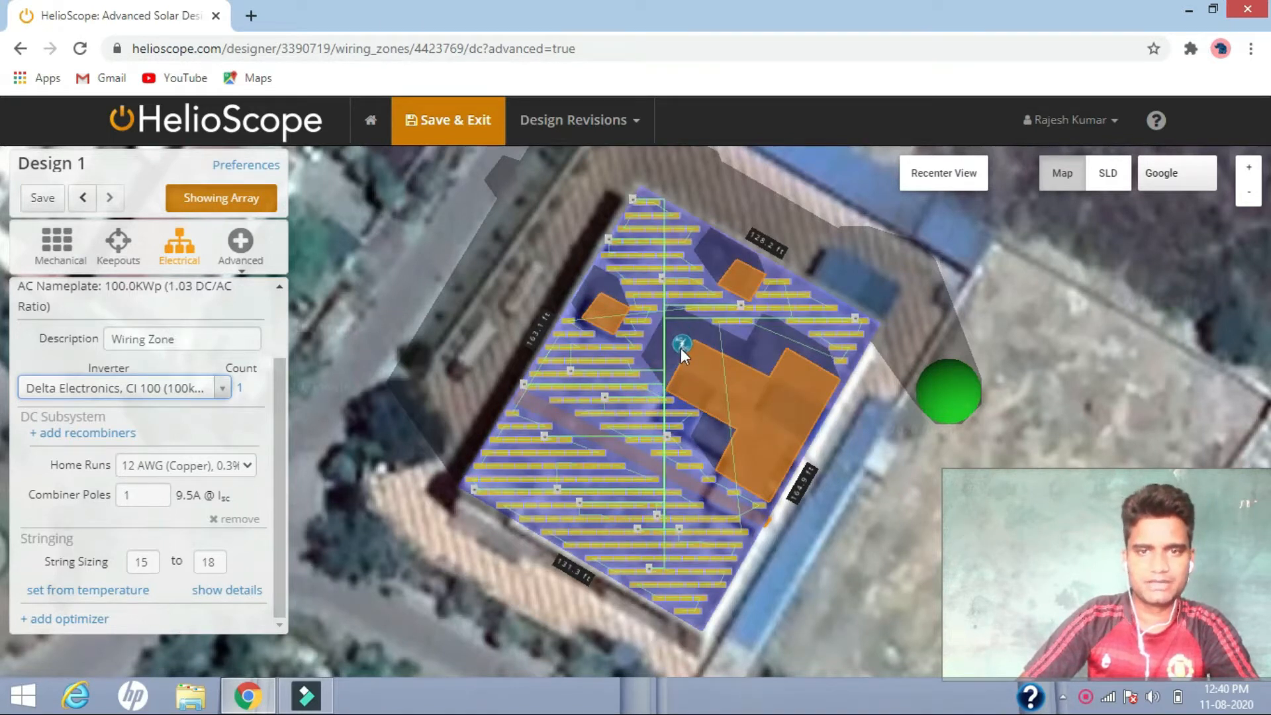
pyautogui.scroll(2, 688, 363)
pyautogui.scroll(5, 694, 357)
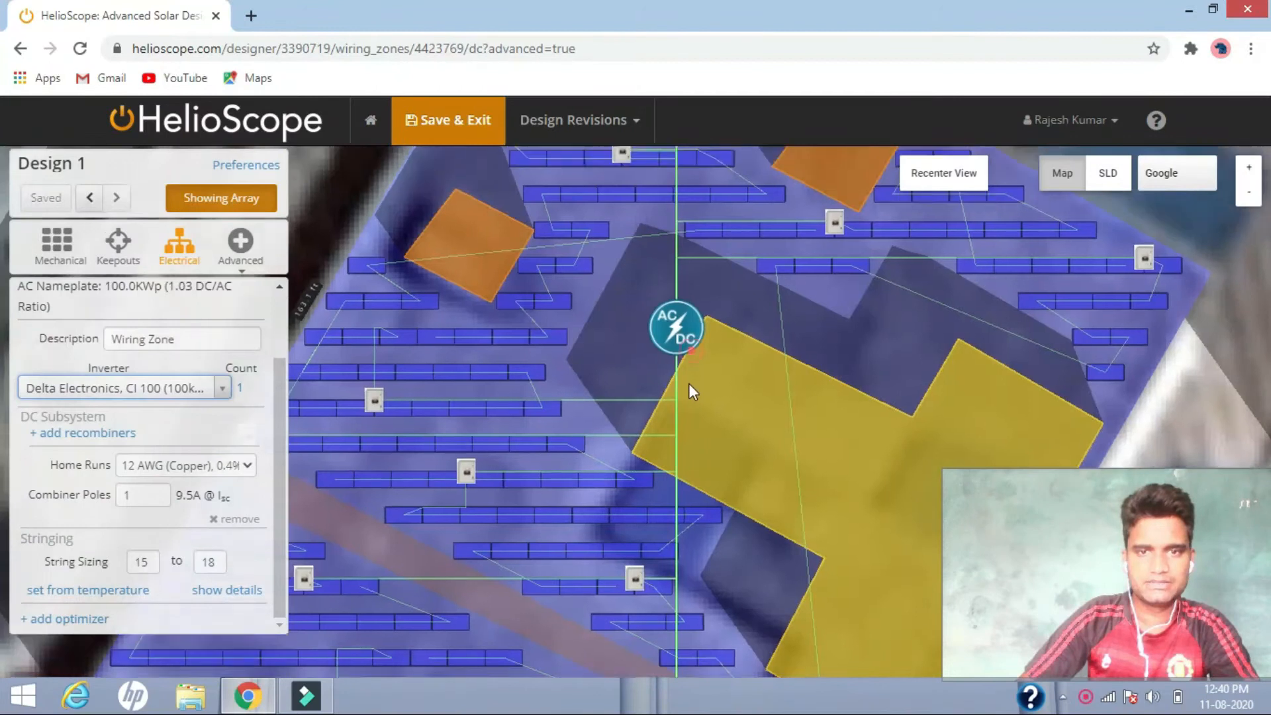
pyautogui.moveTo(685, 352); pyautogui.dragTo(683, 392)
pyautogui.scroll(-1, 673, 366)
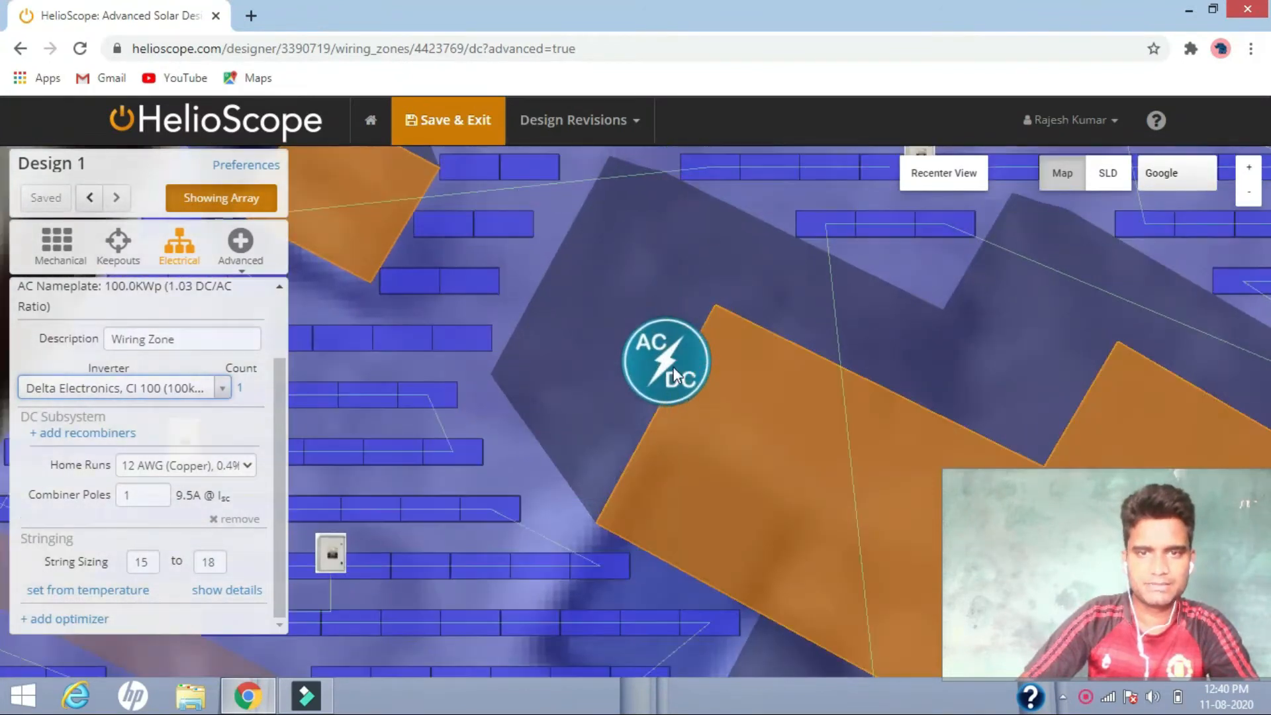
pyautogui.scroll(-4, 664, 395)
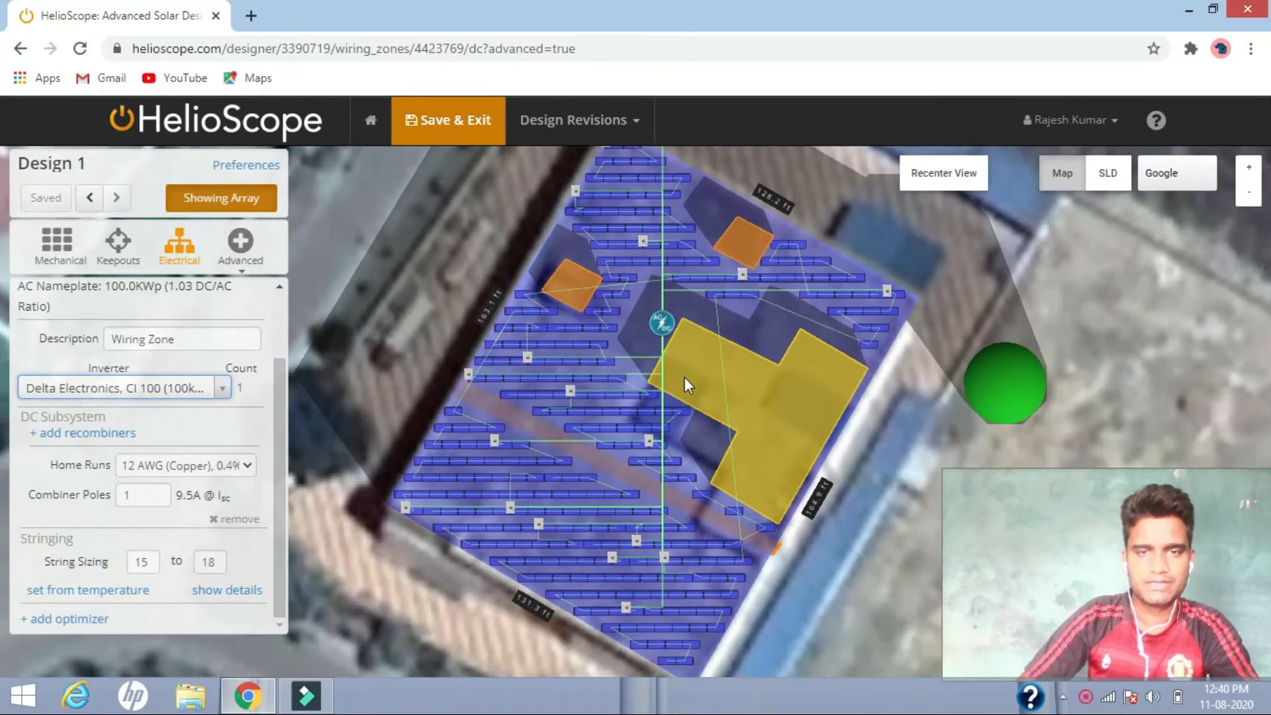
pyautogui.moveTo(665, 328)
pyautogui.mouseDown()
pyautogui.moveTo(802, 402)
pyautogui.moveTo(739, 366)
pyautogui.moveTo(711, 388)
pyautogui.moveTo(688, 335)
pyautogui.mouseUp()
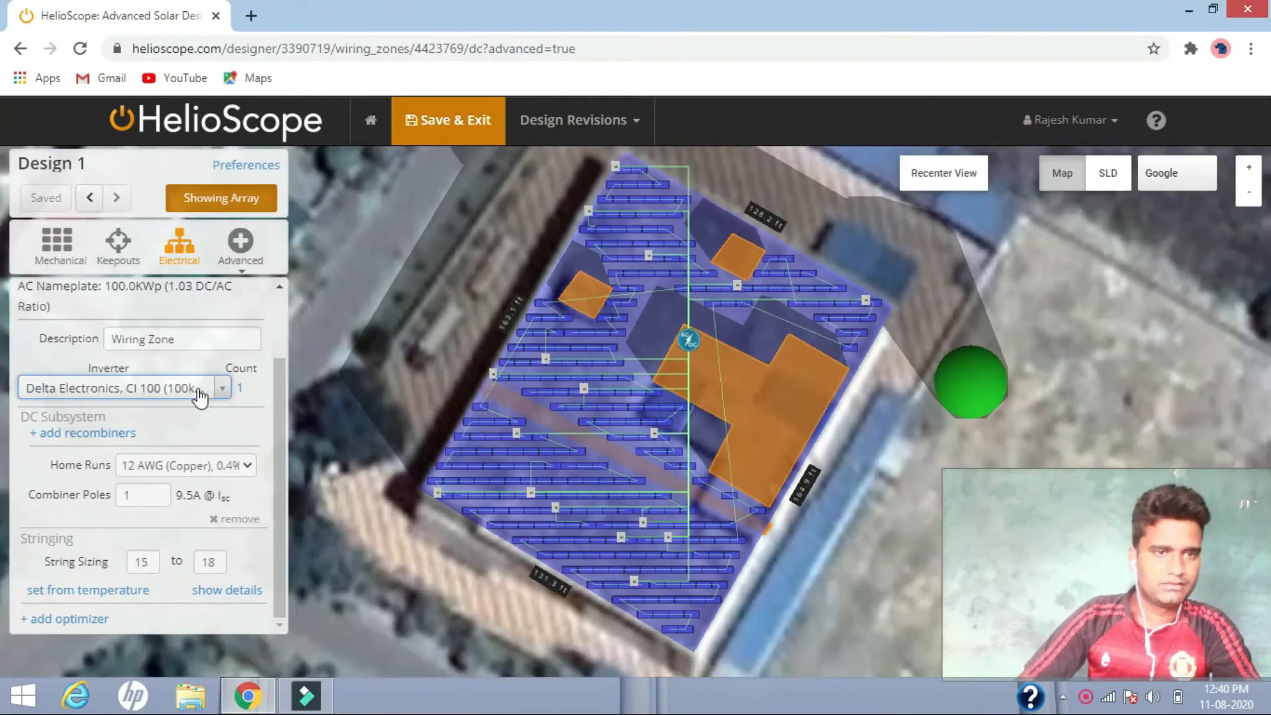
# Set the wiring zone's inverter to Delta, RPI-M50A (04-16) (50kW)
pyautogui.click(222, 388)
pyautogui.write('delta 50')
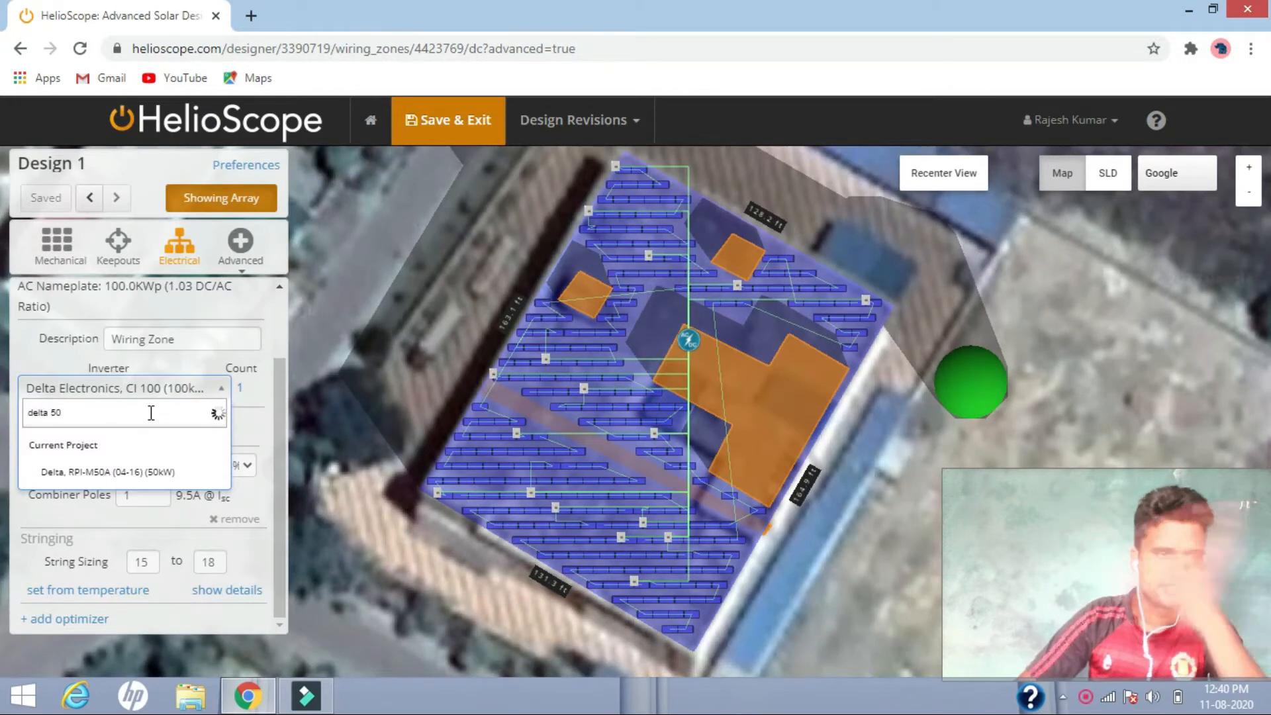
pyautogui.click(136, 471)
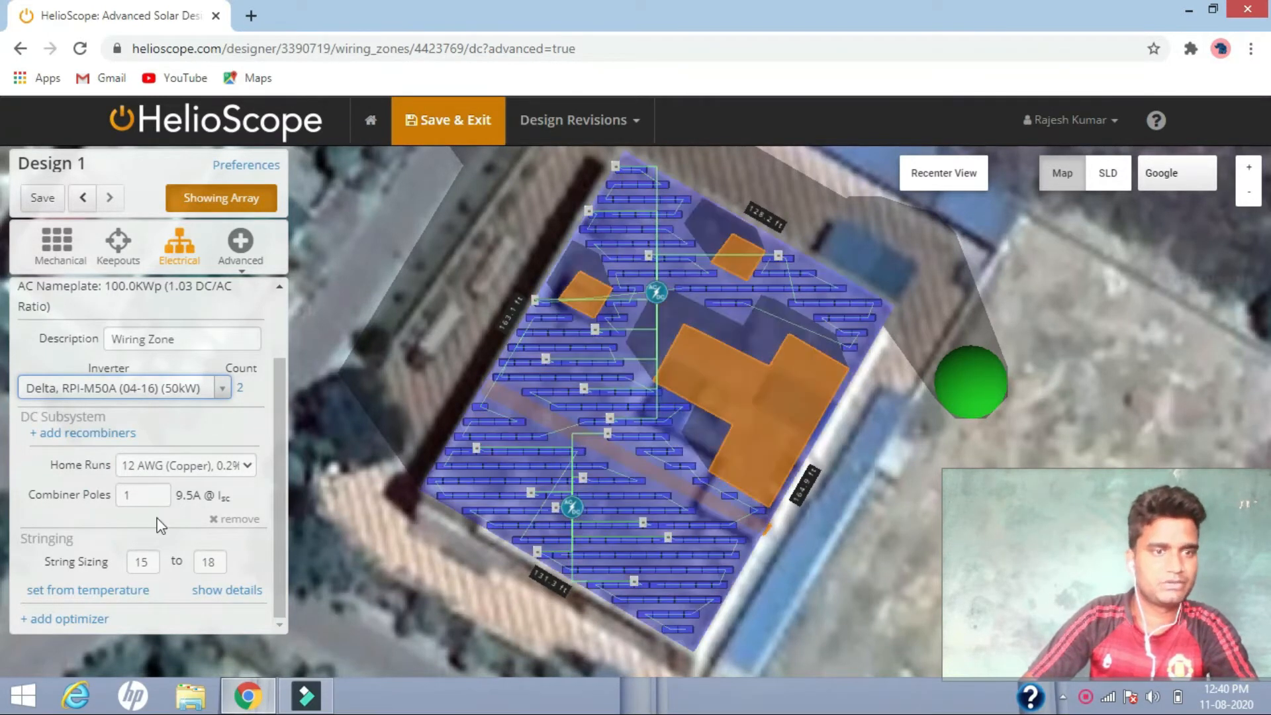
# Remove the combiners from the wiring zone's DC subsystem and add them back
pyautogui.click(234, 519)
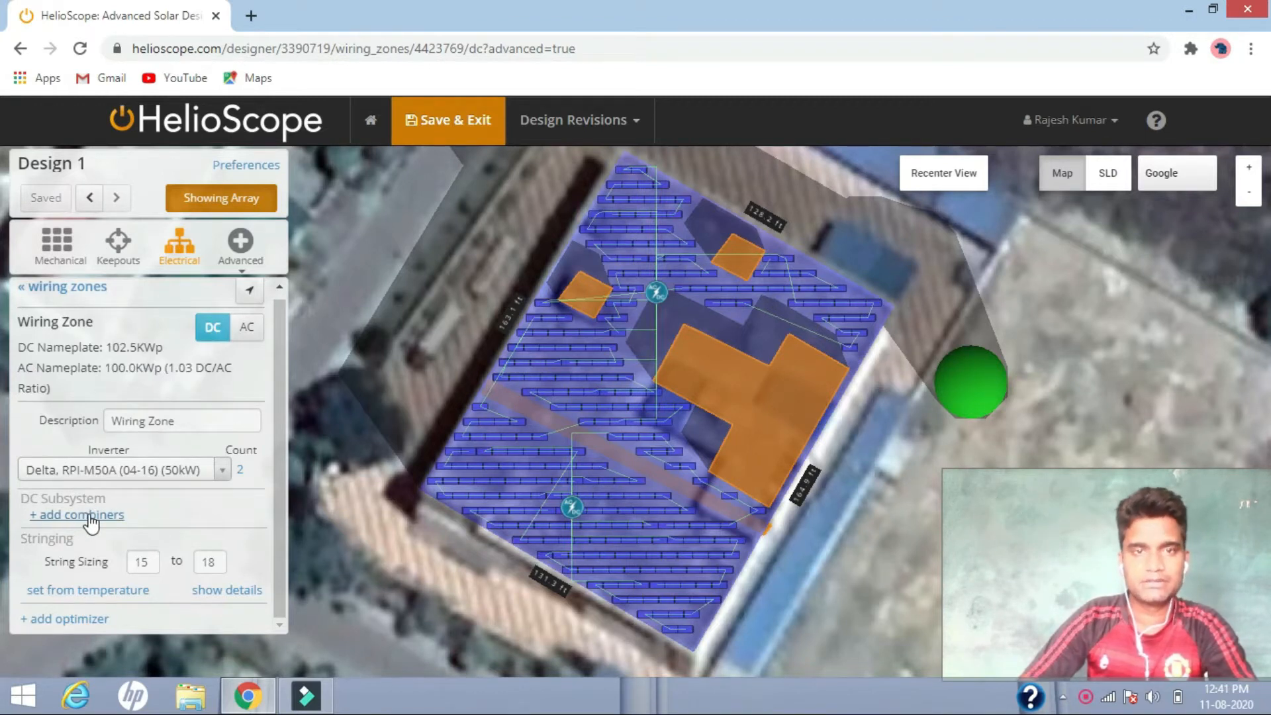
pyautogui.moveTo(278, 431); pyautogui.dragTo(275, 495)
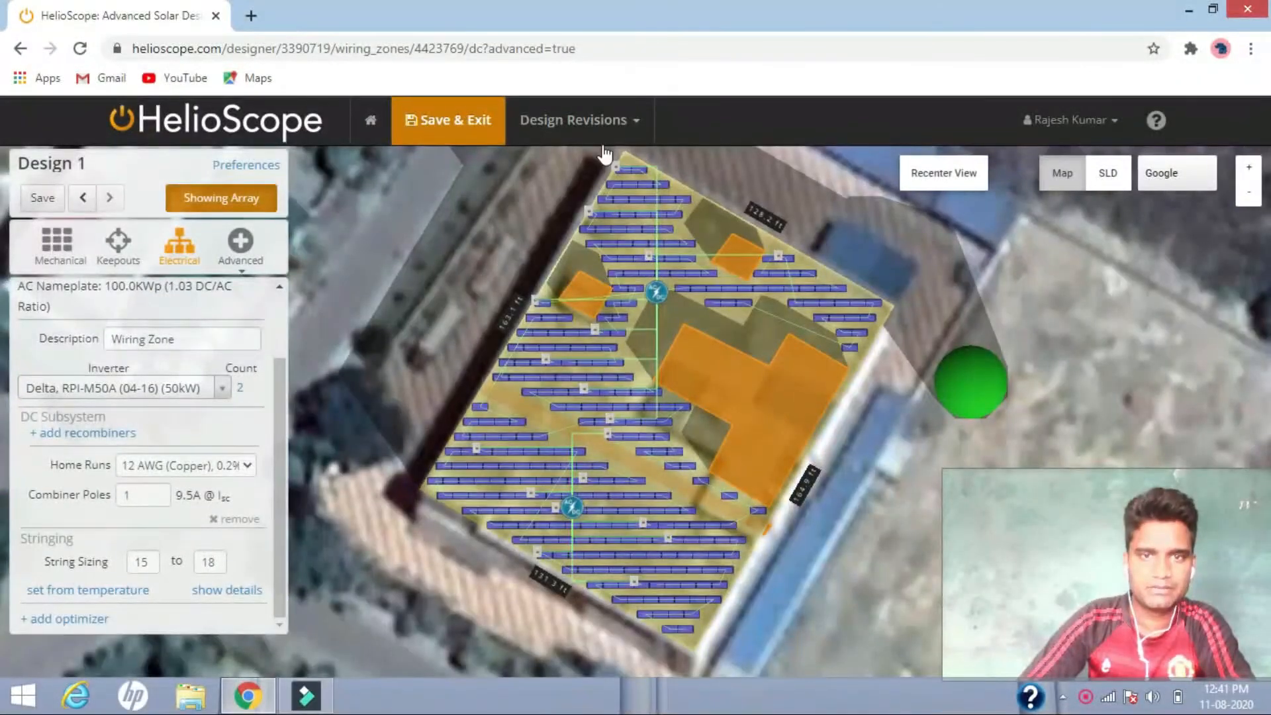
pyautogui.click(840, 299)
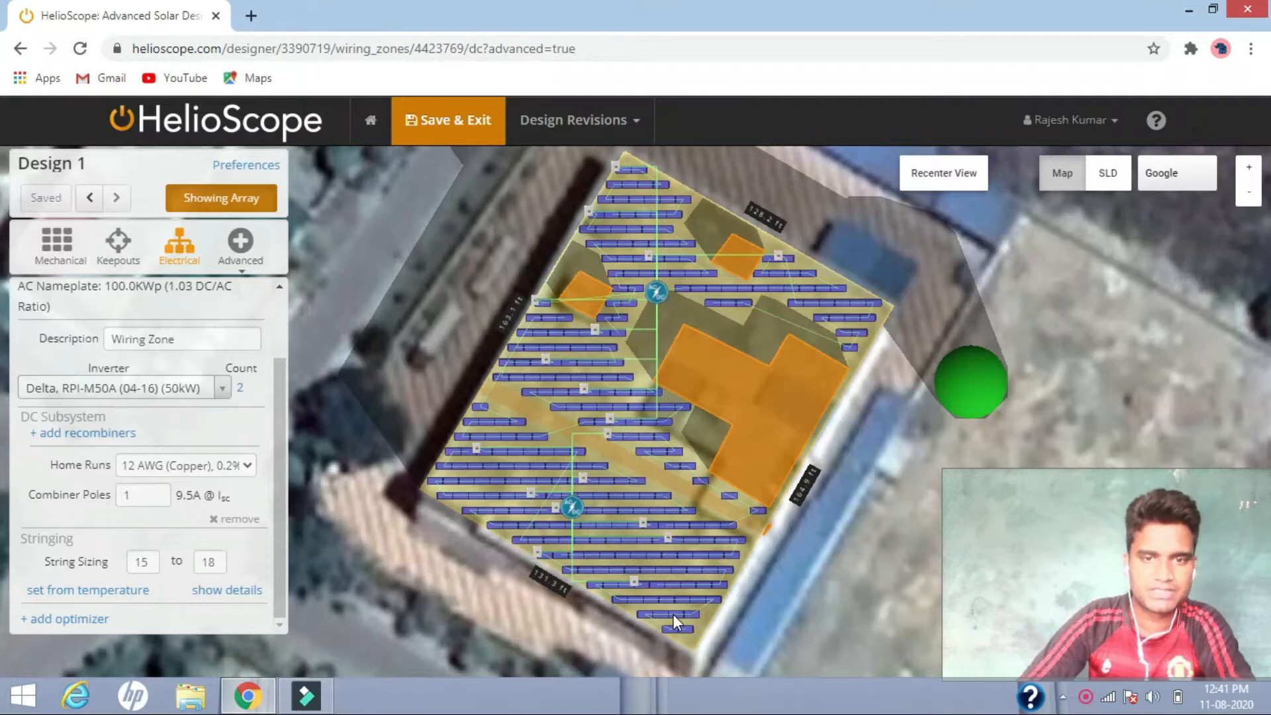
# Examine the combiner boxes and string wiring up close around the lower inverter of the array
pyautogui.scroll(2, 671, 584)
pyautogui.scroll(1, 645, 431)
pyautogui.scroll(1, 653, 478)
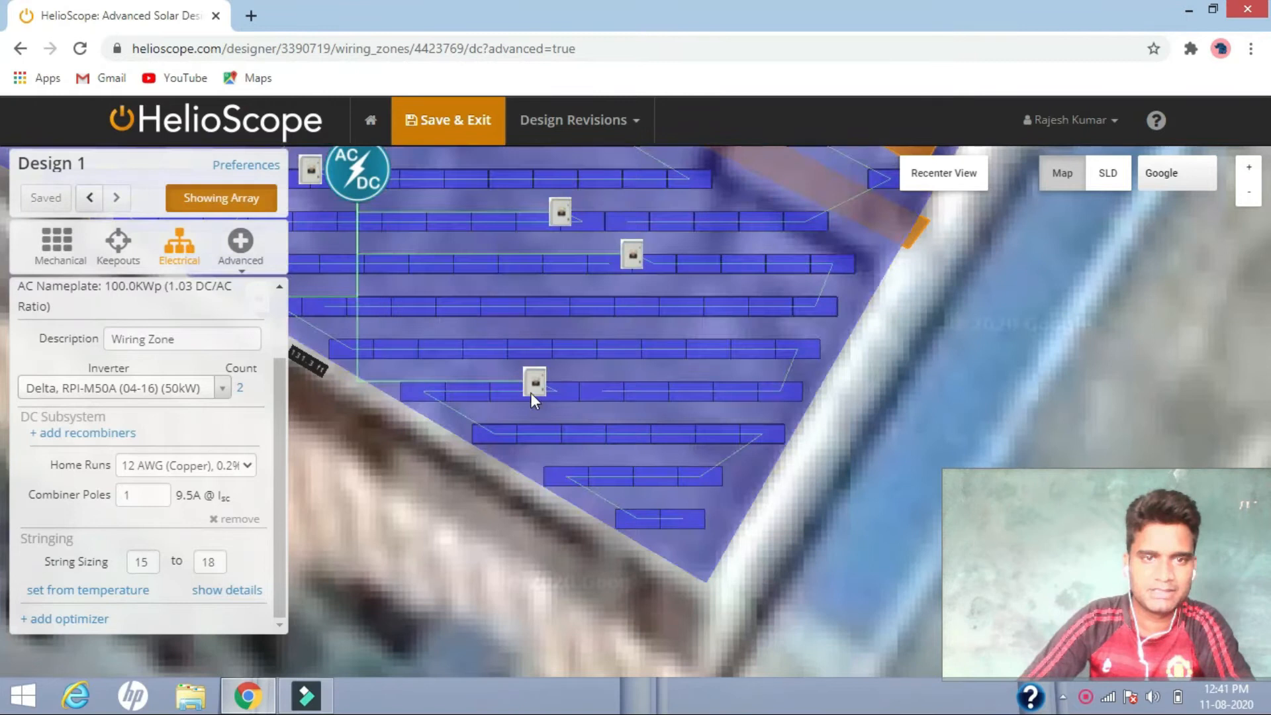
pyautogui.moveTo(600, 391); pyautogui.dragTo(695, 418)
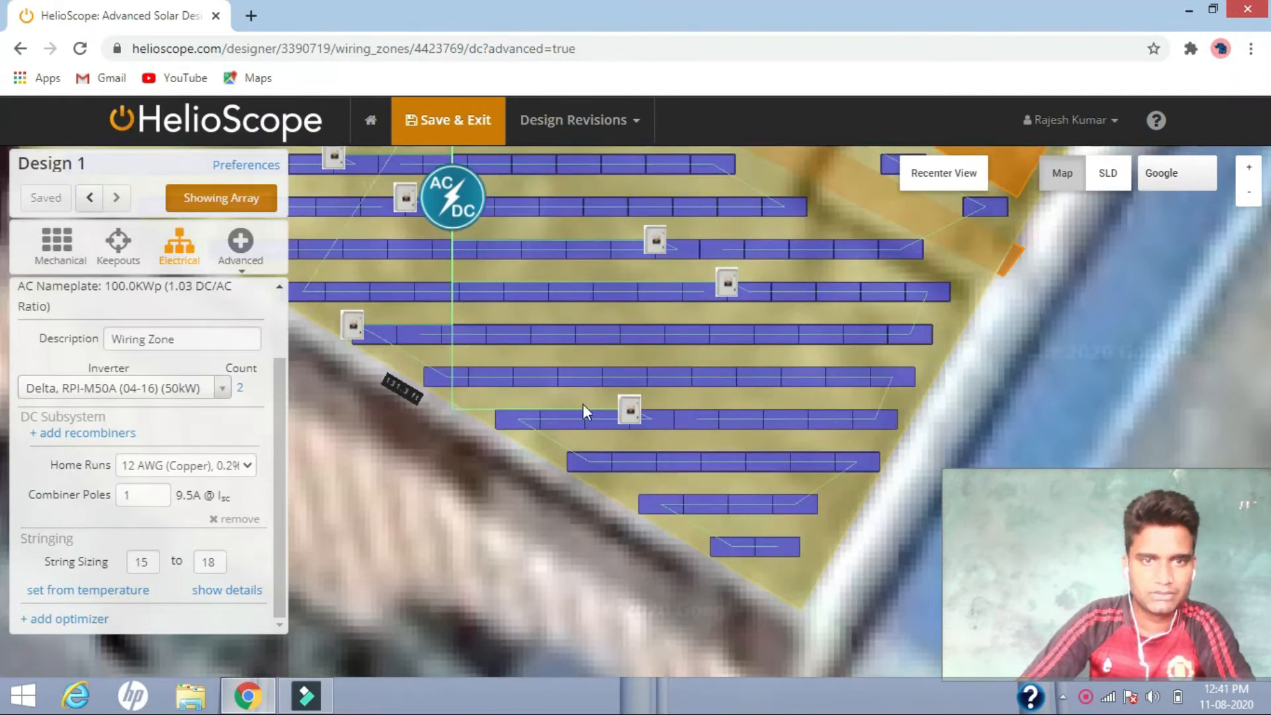
pyautogui.moveTo(492, 231); pyautogui.dragTo(681, 500)
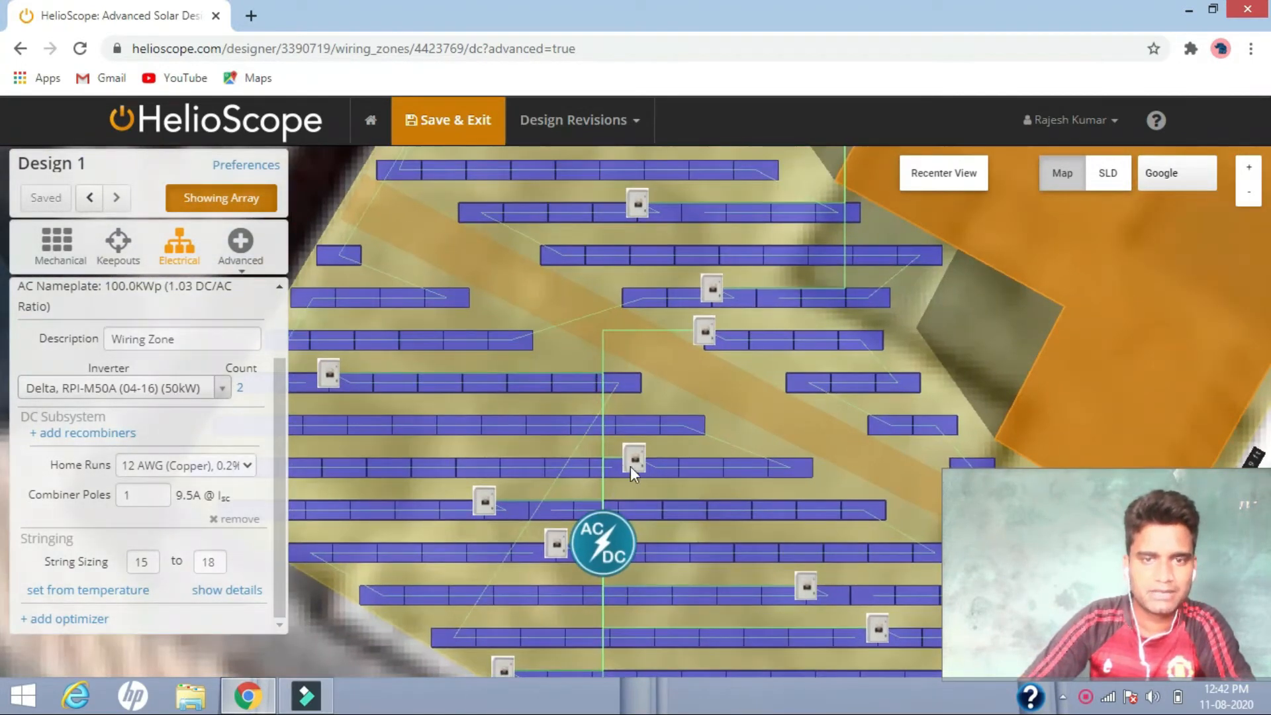
pyautogui.click(633, 462)
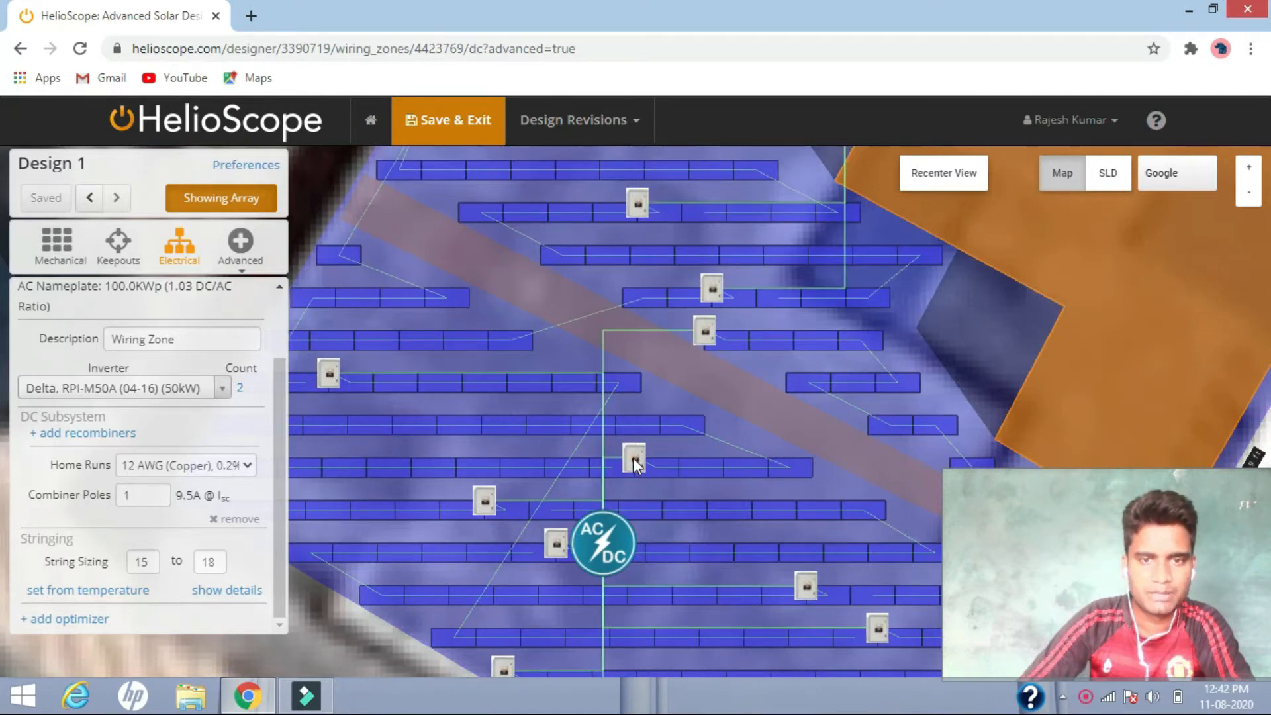
pyautogui.moveTo(633, 459); pyautogui.dragTo(626, 454)
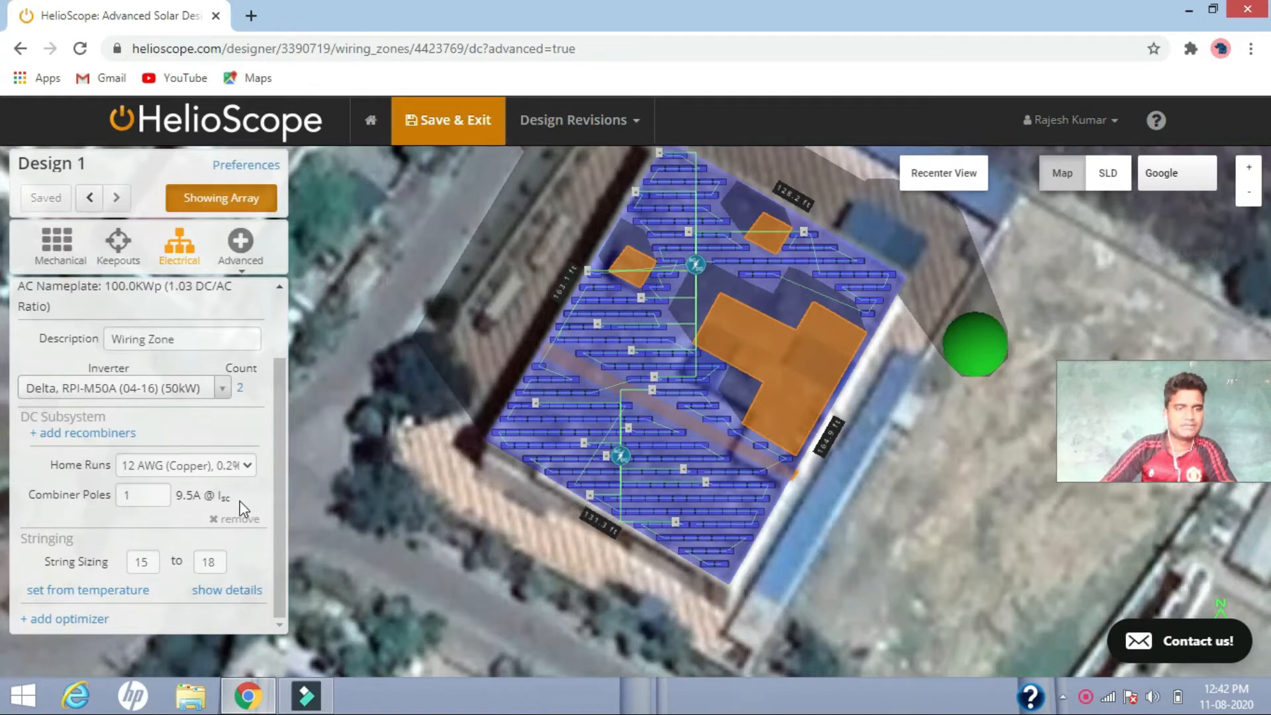
# Switch the design from the map to the single-line diagram
pyautogui.click(279, 464)
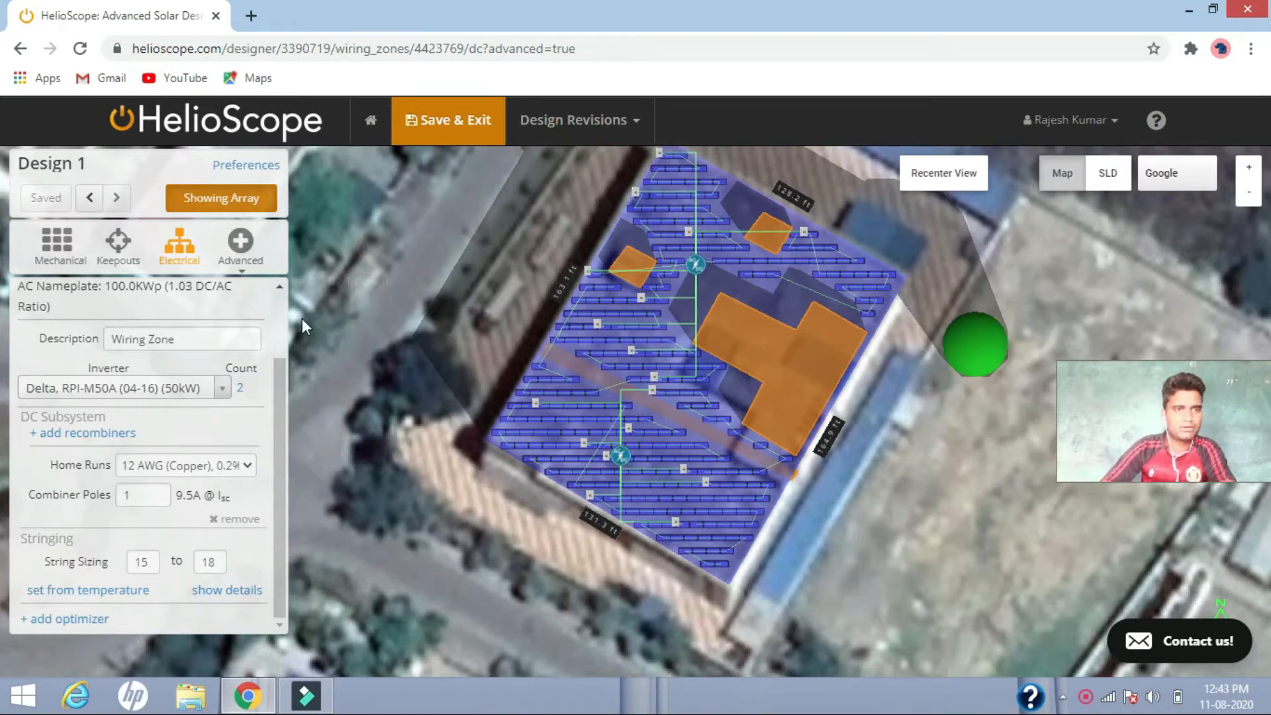
pyautogui.click(1117, 187)
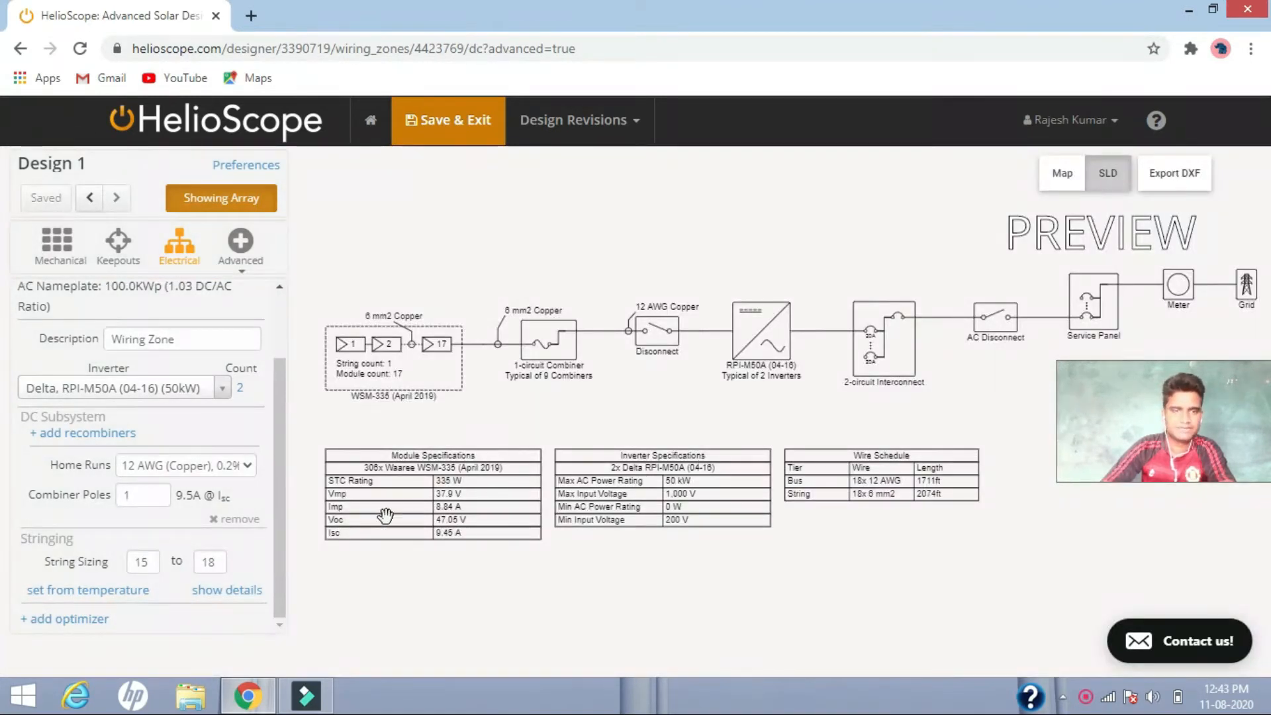
# Examine the single-line diagram together with its module, inverter and wire tables up close
pyautogui.scroll(4, 431, 478)
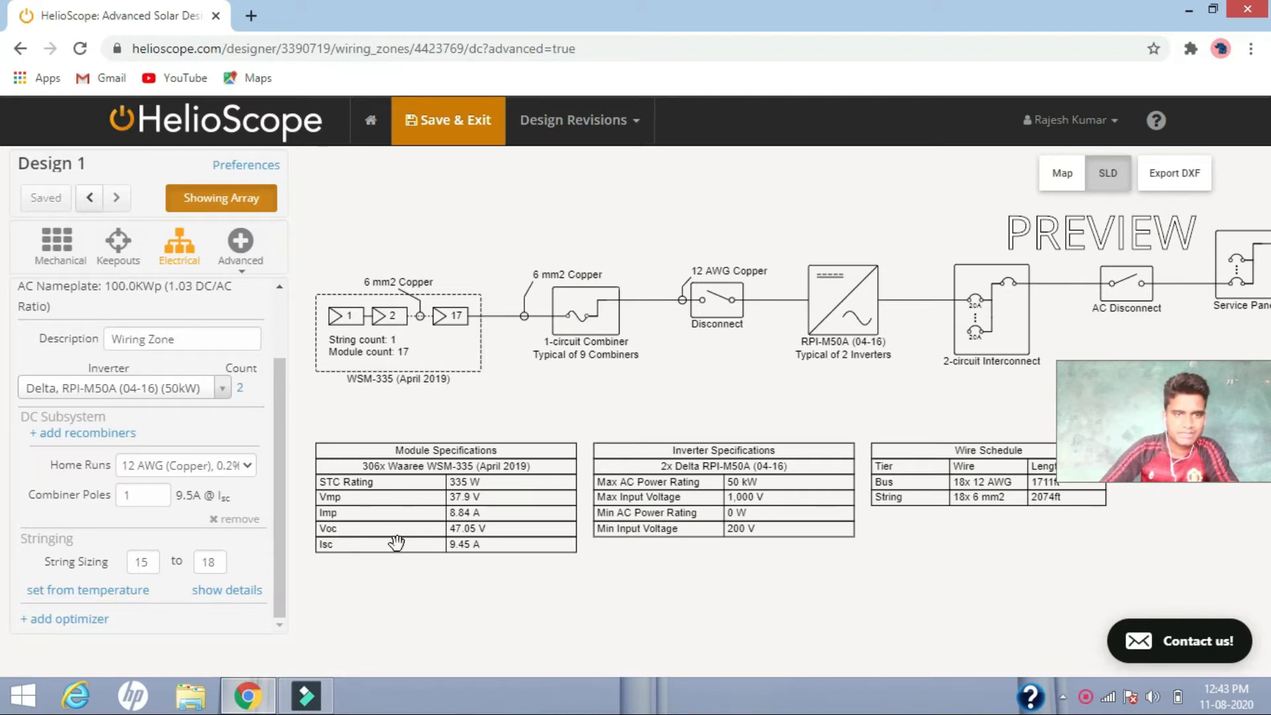
pyautogui.moveTo(827, 506)
pyautogui.mouseDown()
pyautogui.moveTo(781, 519)
pyautogui.moveTo(832, 505)
pyautogui.mouseUp()
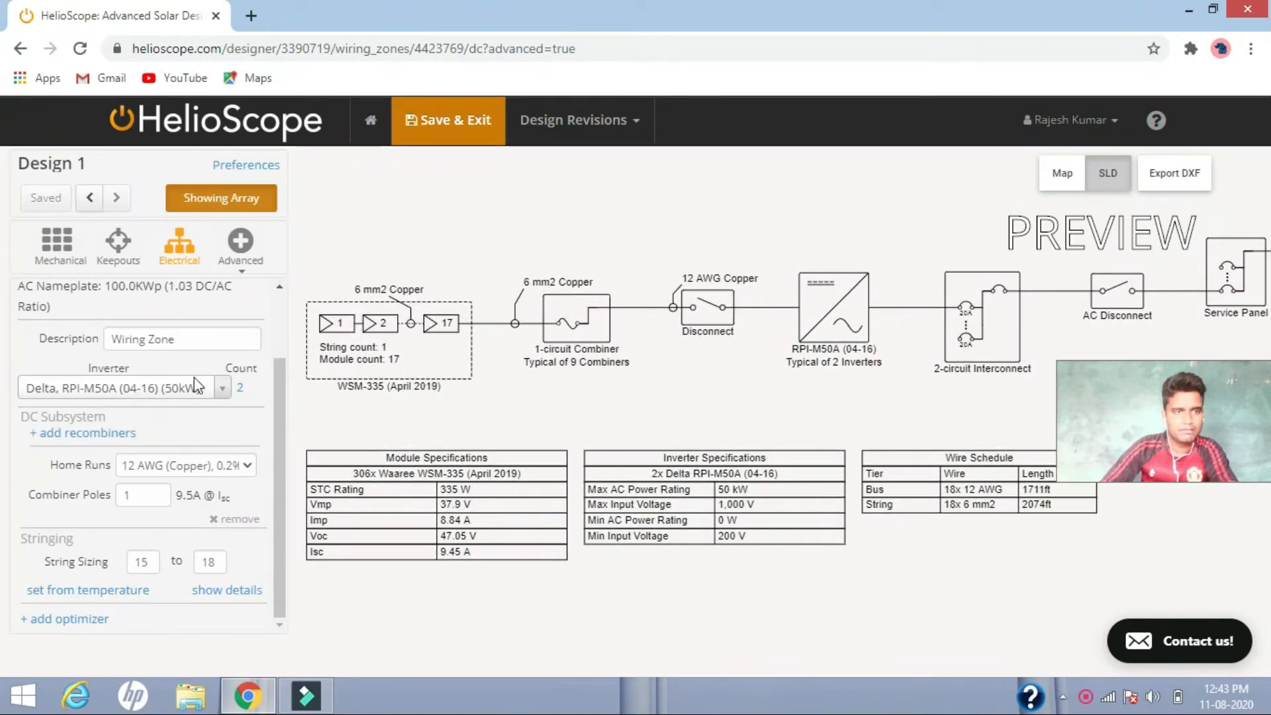
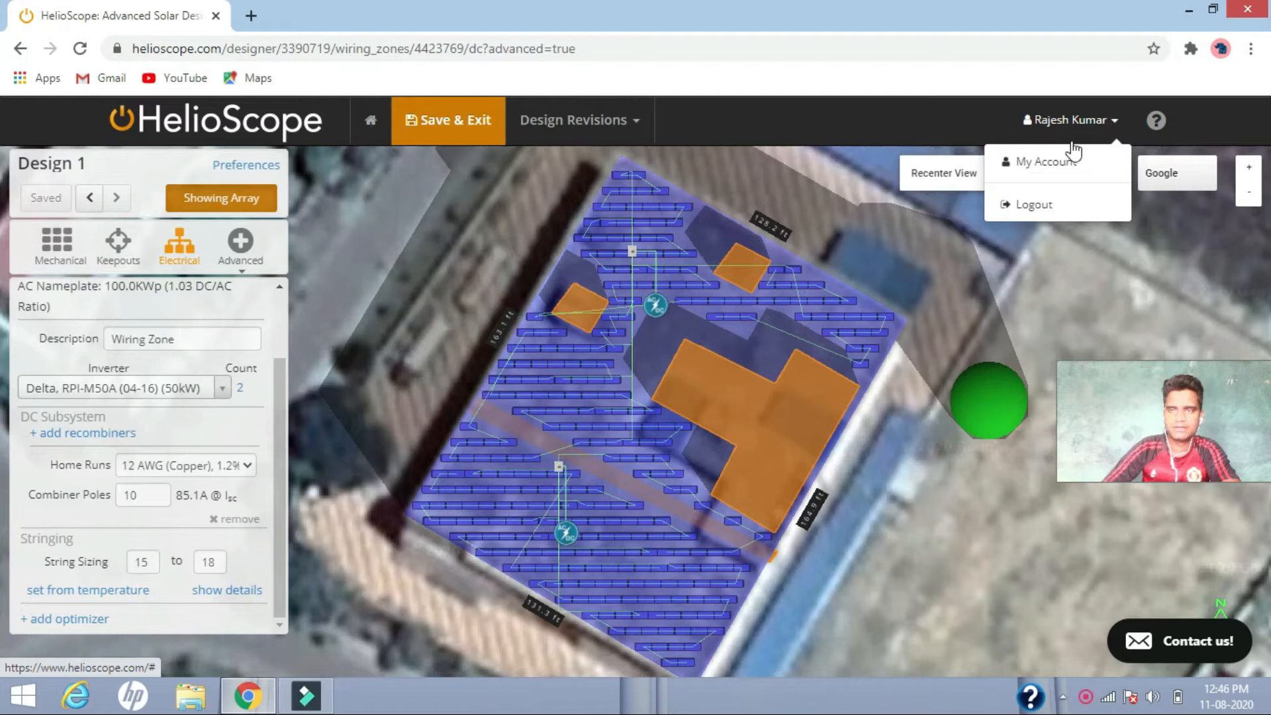
# Open the Wires component library from the account page and open its units preference
pyautogui.click(1053, 162)
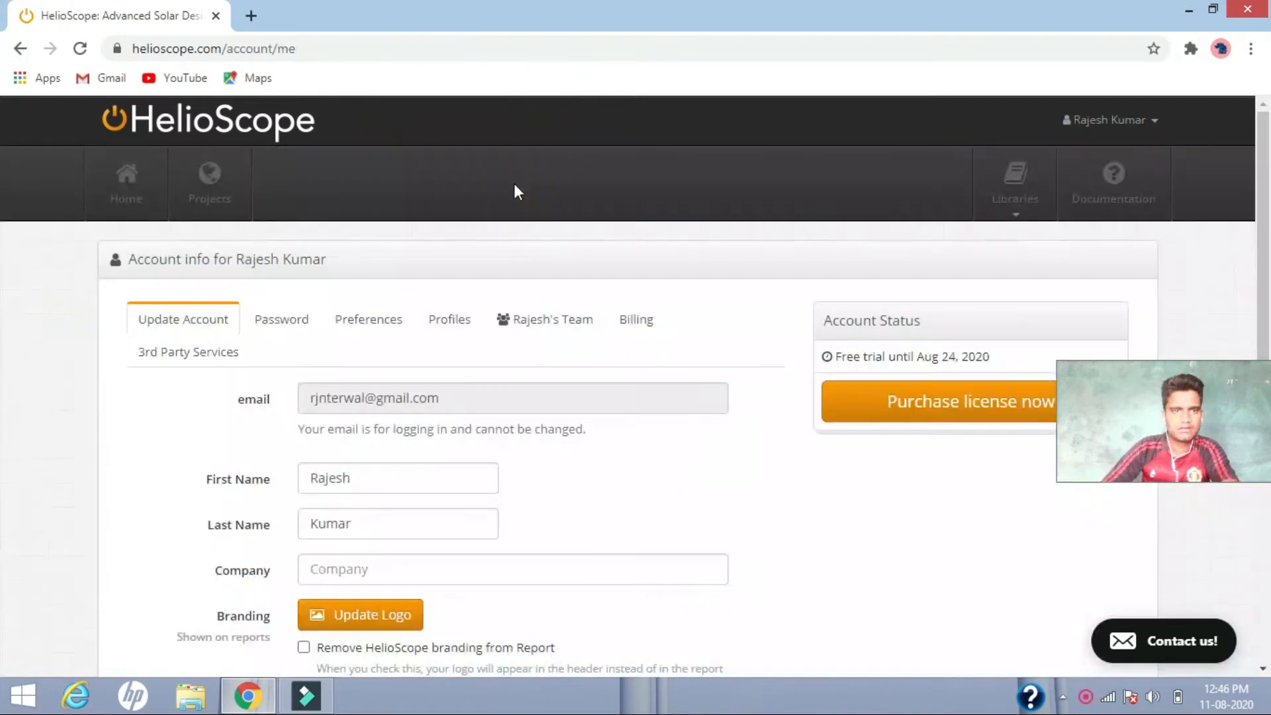
pyautogui.click(1019, 211)
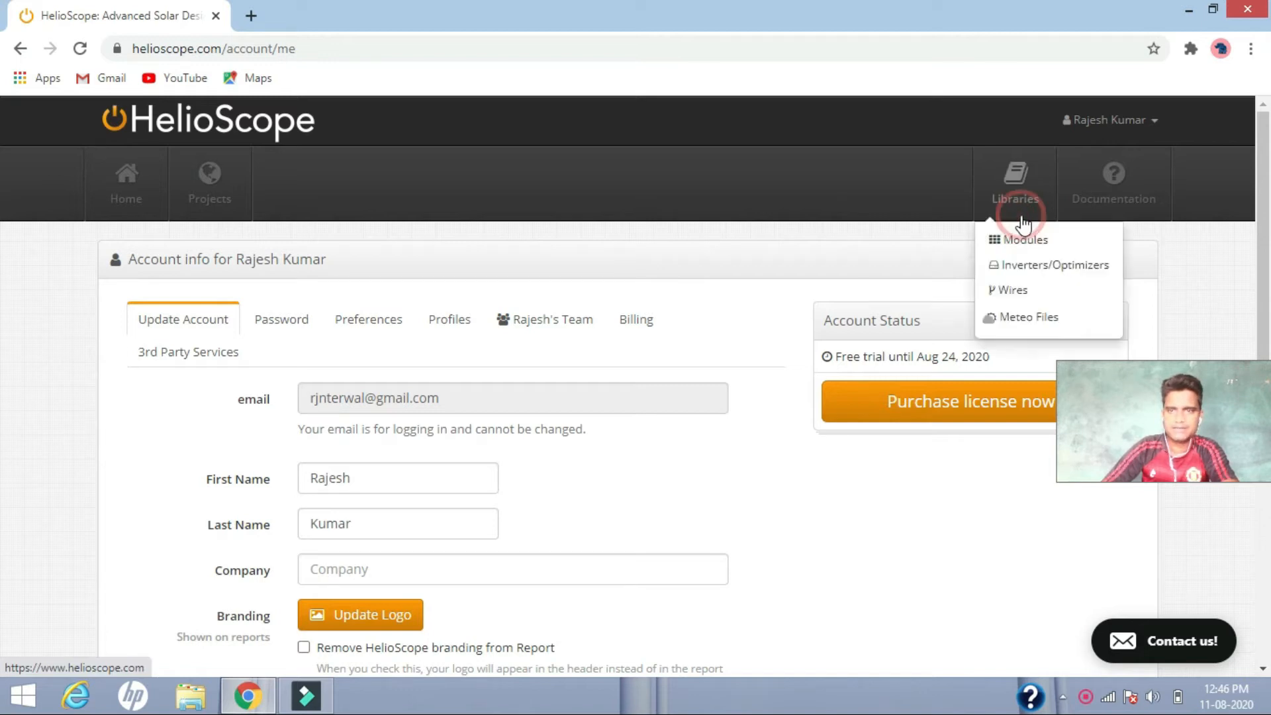
pyautogui.click(1020, 291)
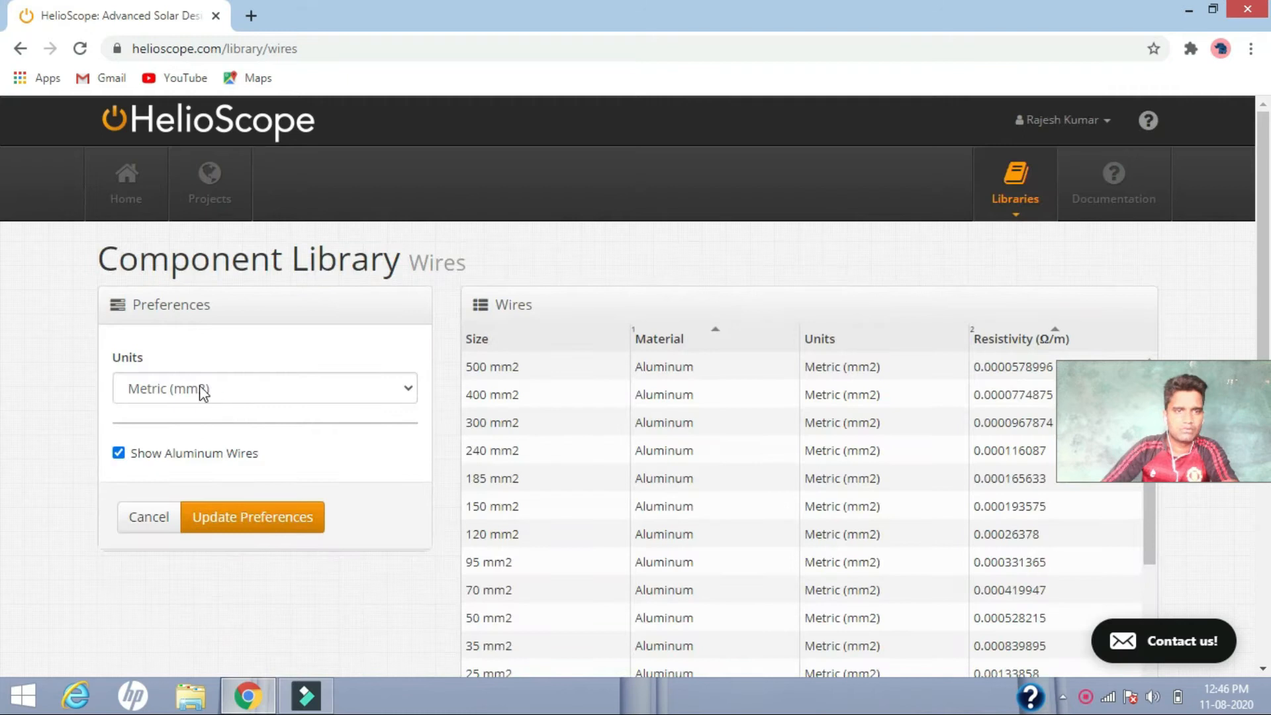
pyautogui.click(251, 389)
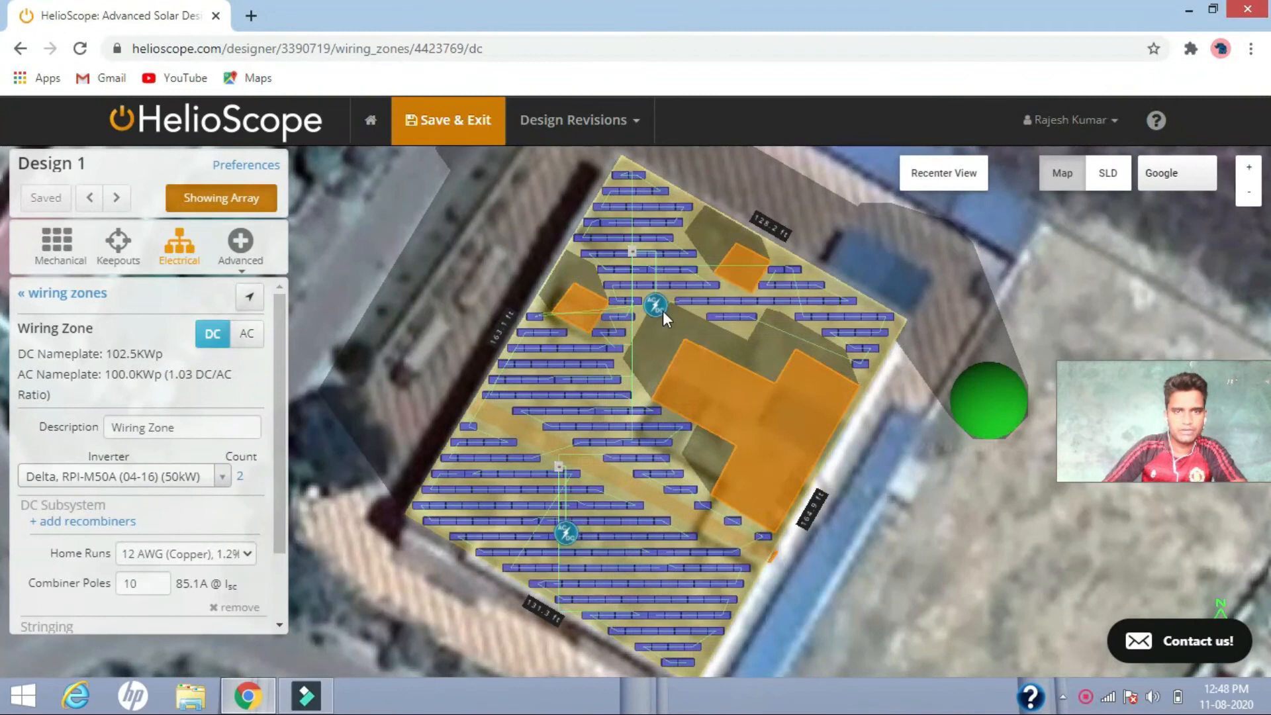
# Move both inverters side by side at the large keepout's lower-left edge and set the home runs to 16 mm2 (Copper)
pyautogui.moveTo(566, 528); pyautogui.dragTo(591, 462)
pyautogui.moveTo(702, 469); pyautogui.dragTo(707, 474)
pyautogui.moveTo(660, 313); pyautogui.dragTo(729, 419)
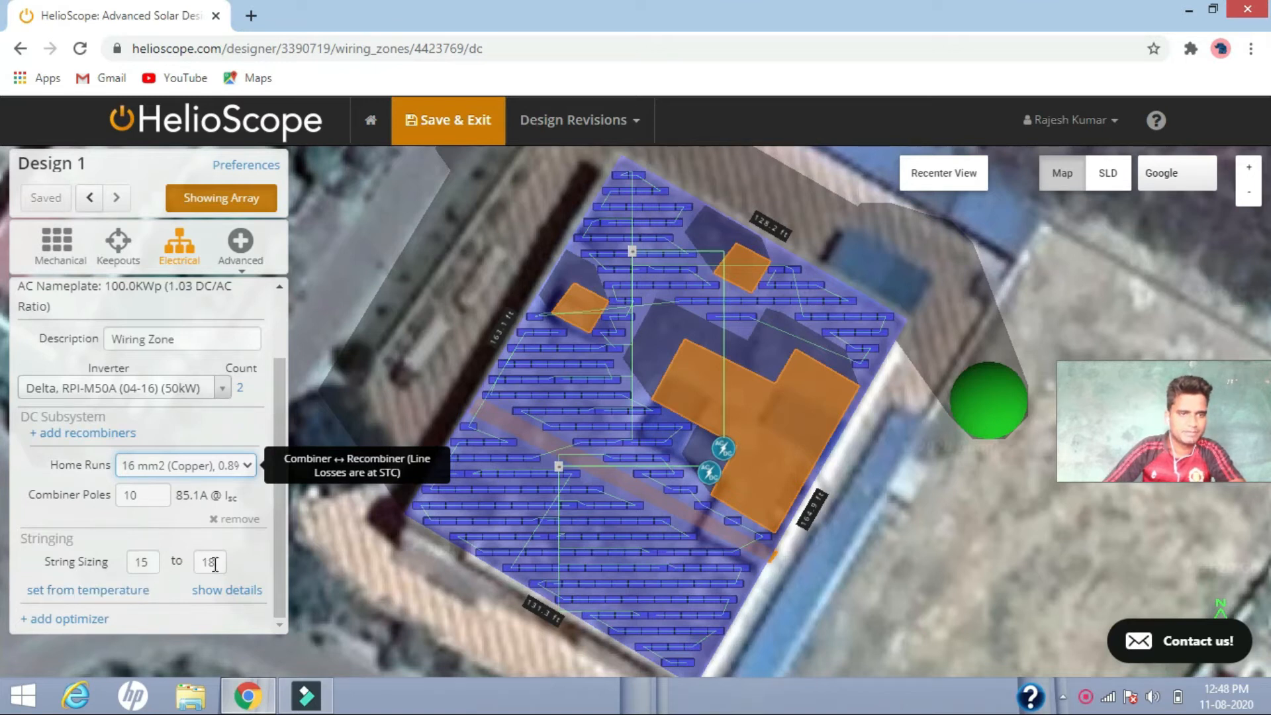
# Check the voltage details for the wiring zone's maximum string size
pyautogui.click(279, 556)
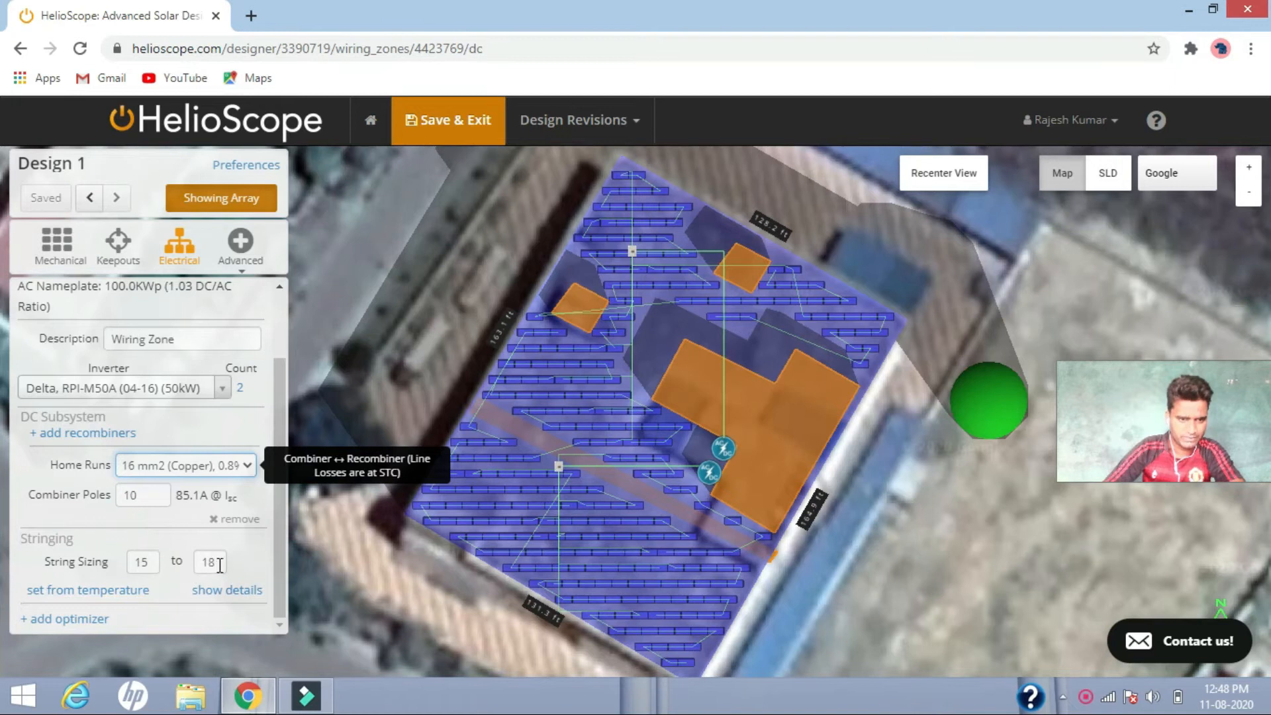
pyautogui.moveTo(220, 564); pyautogui.dragTo(209, 564)
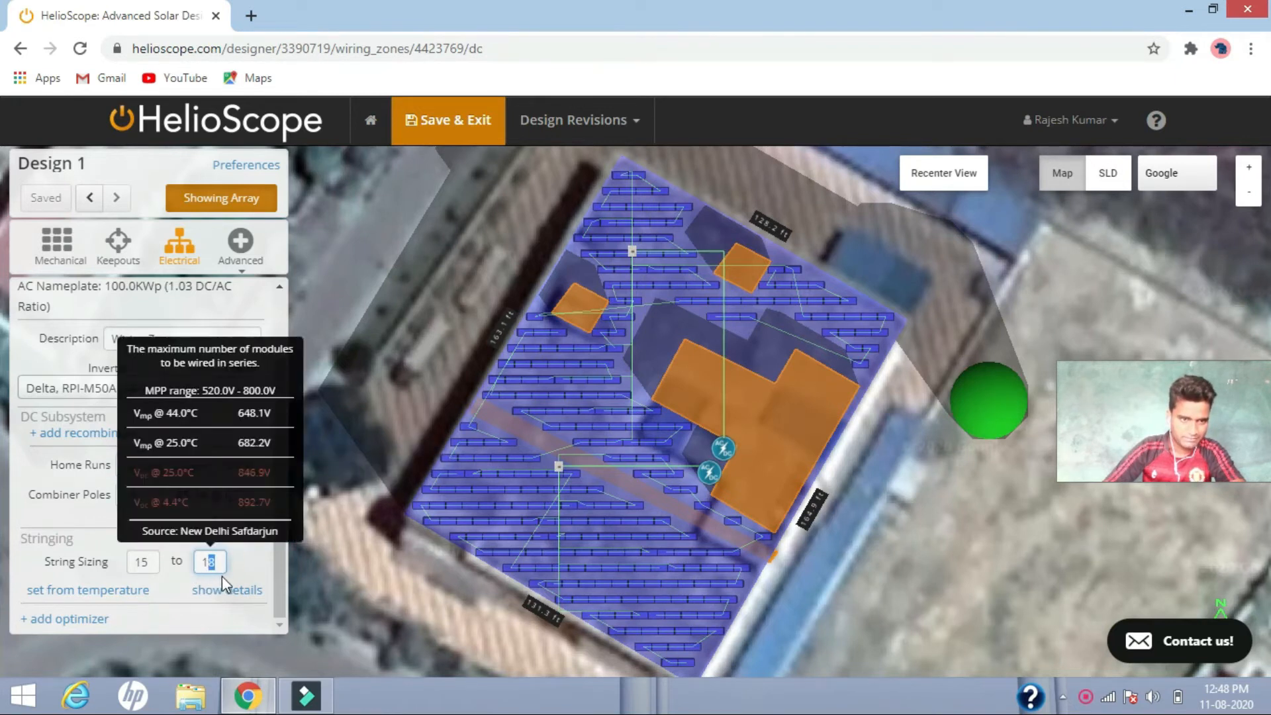
pyautogui.click(245, 567)
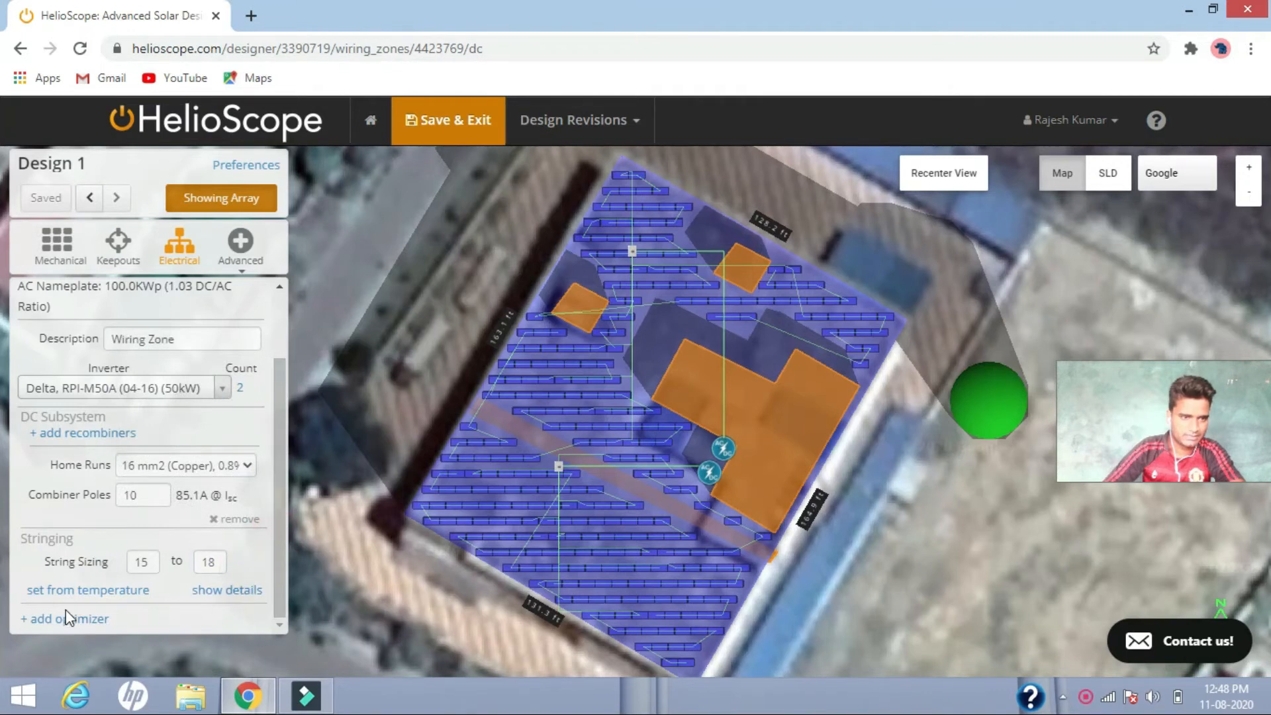
# Show the stringing details, try the Up and Down Racking strategy, and set stringing back to Along Racking
pyautogui.click(238, 598)
pyautogui.moveTo(283, 549); pyautogui.dragTo(283, 607)
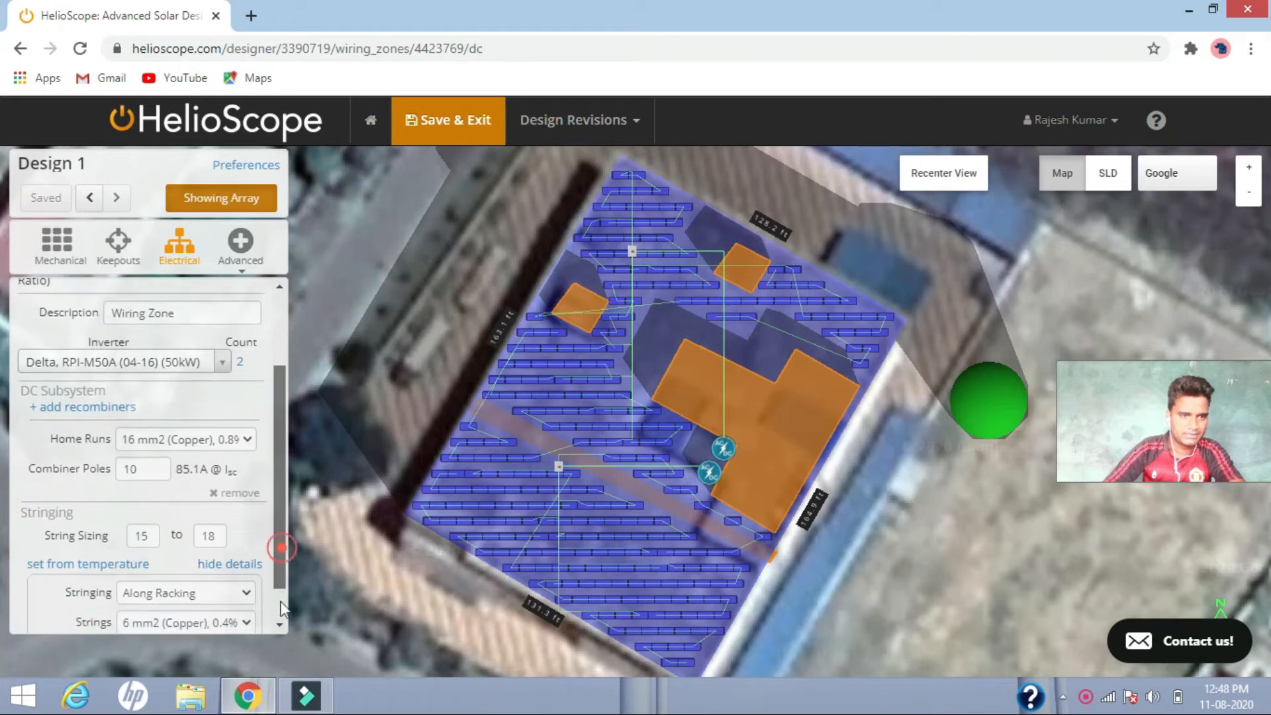
pyautogui.click(247, 551)
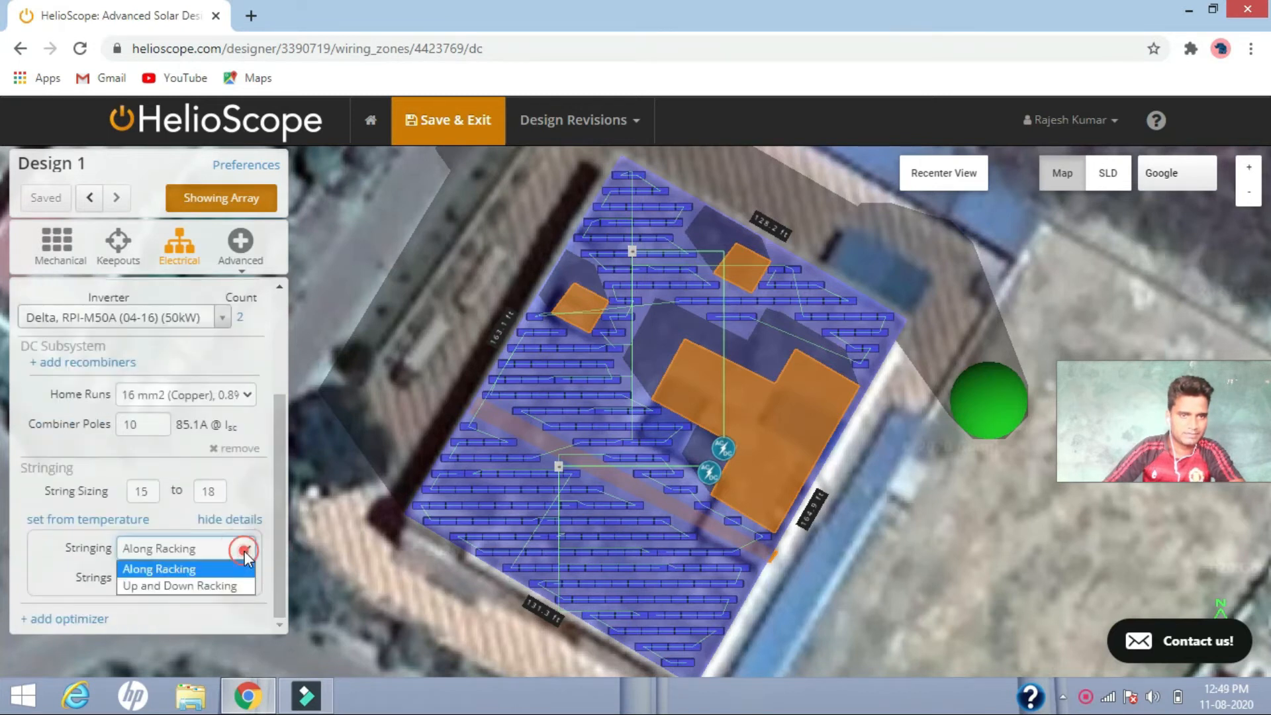
pyautogui.click(231, 584)
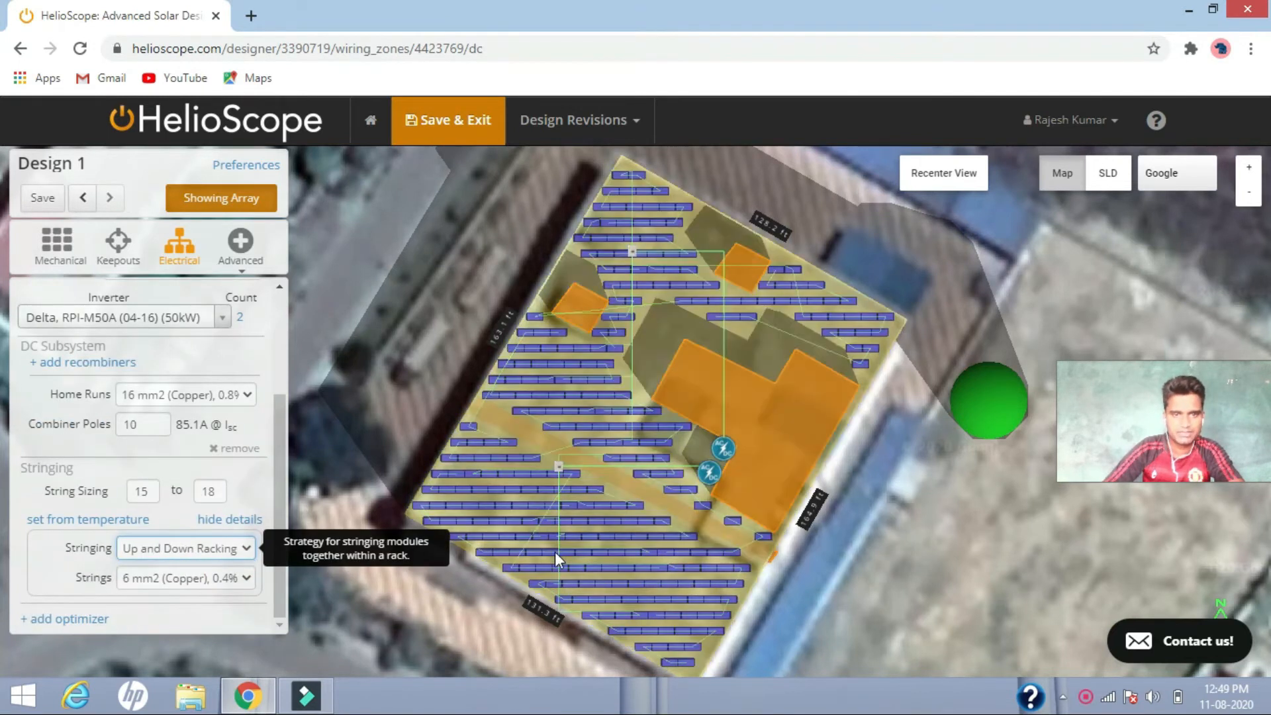
pyautogui.scroll(-2, 661, 581)
pyautogui.press('Up')
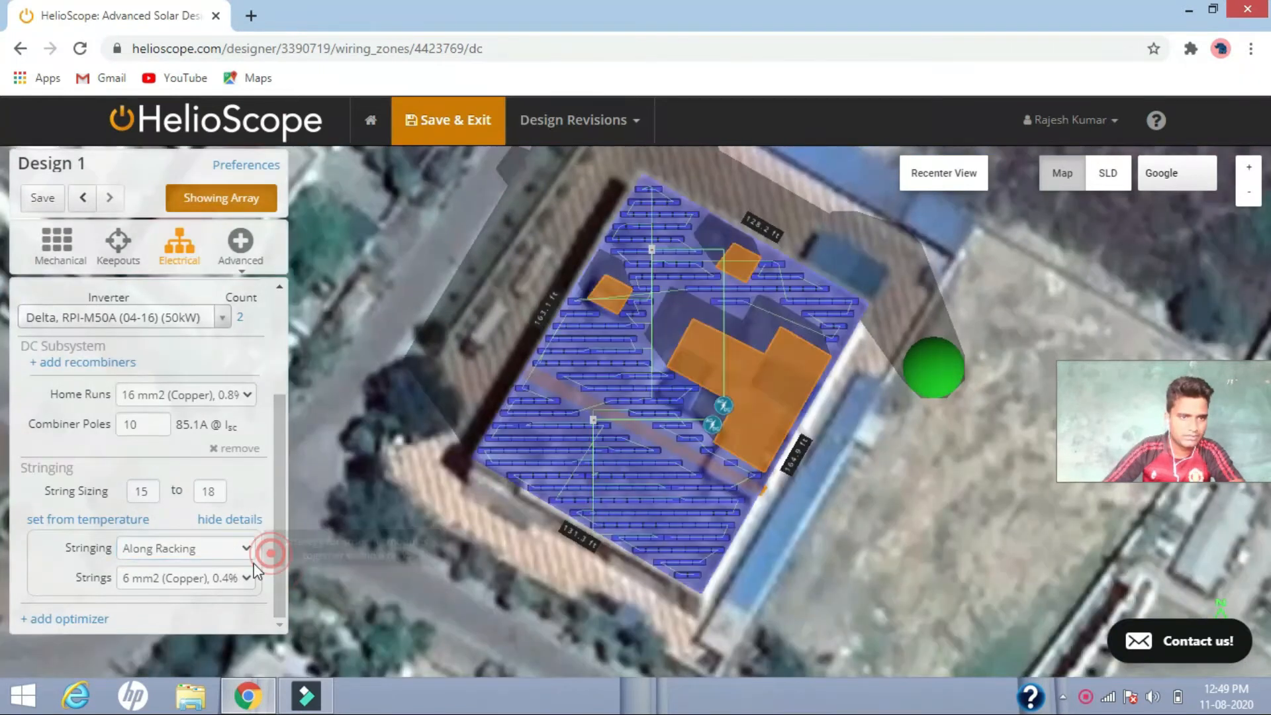
# Review the wire sizes offered for the strings and choose 6 mm2 (Copper)
pyautogui.click(240, 584)
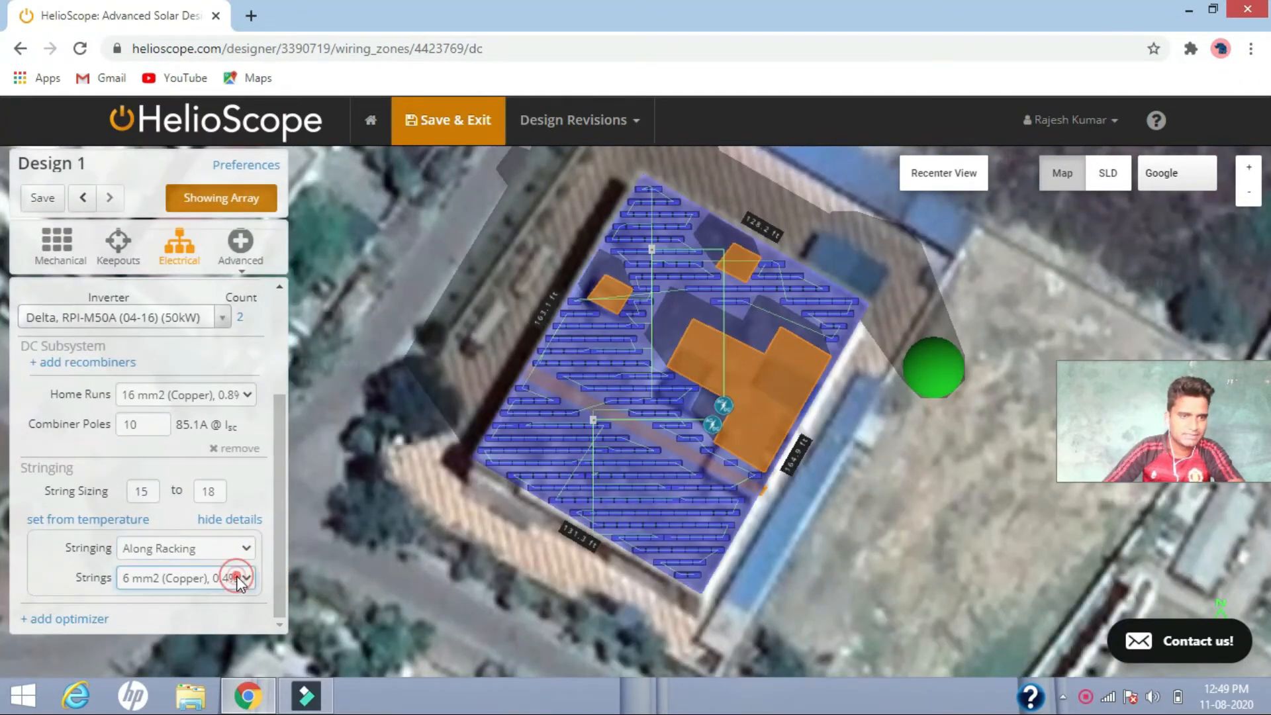
pyautogui.press('Down')
pyautogui.press('Down')
pyautogui.press('Down')
pyautogui.press('Down')
pyautogui.press('Down')
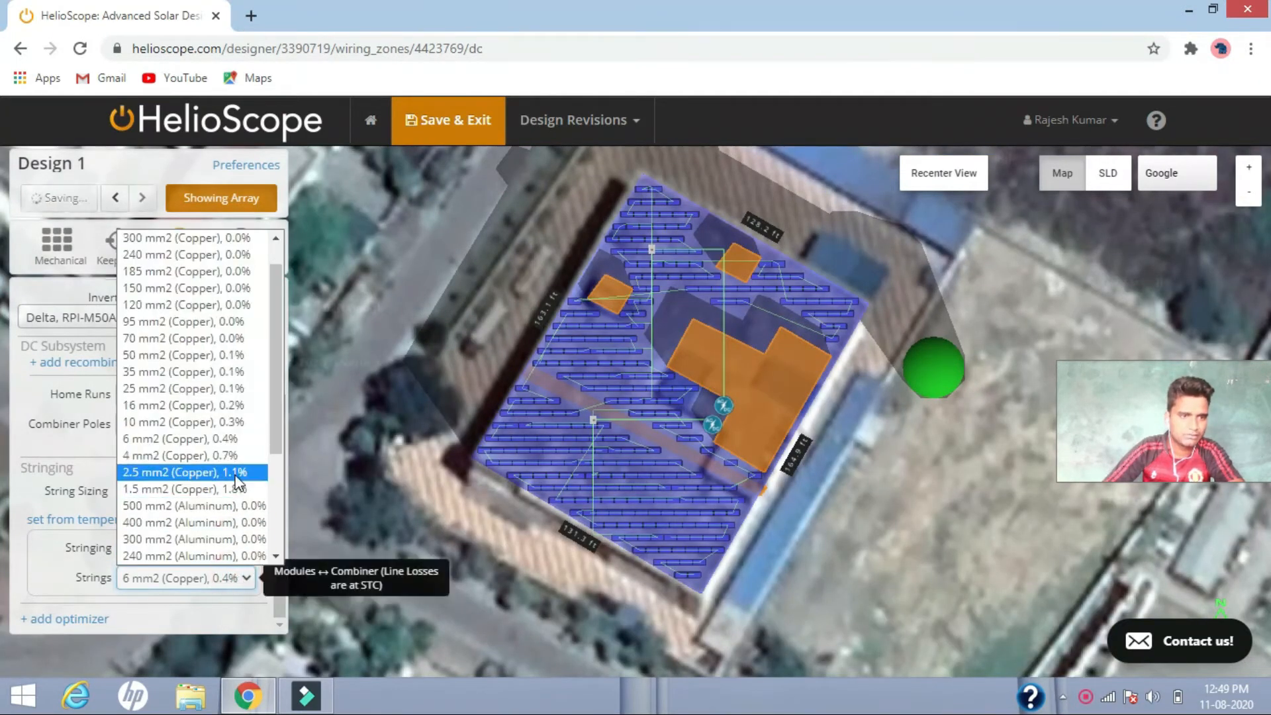
pyautogui.click(246, 438)
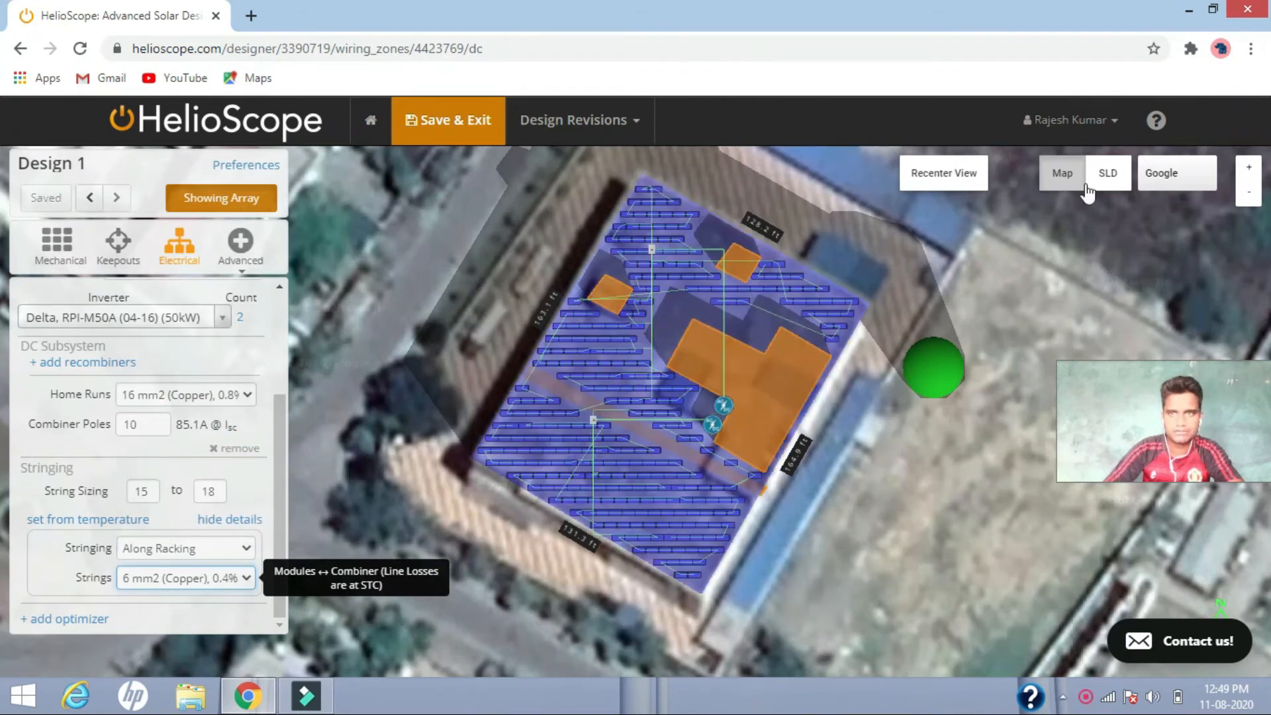
# Move the lower combiner slightly east and the upper combiner east to just beside the small northern keepout, above the inverters
pyautogui.scroll(3, 272, 425)
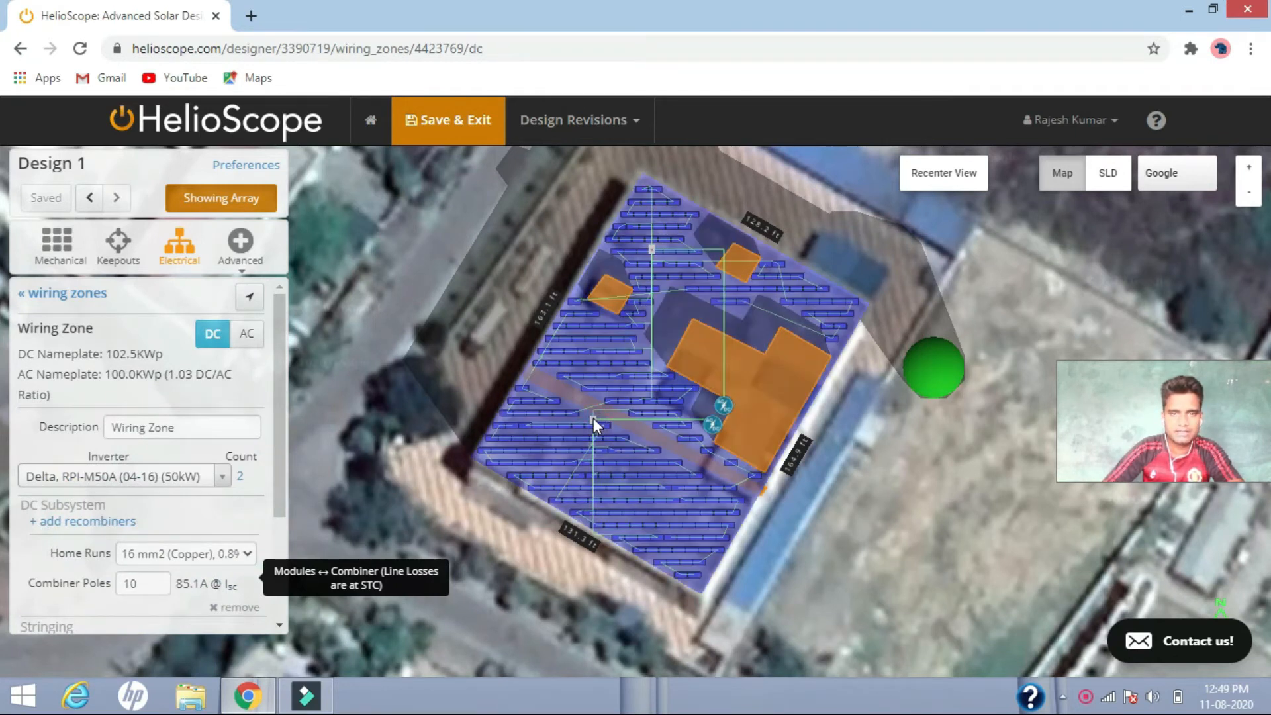
pyautogui.moveTo(602, 418); pyautogui.dragTo(603, 418)
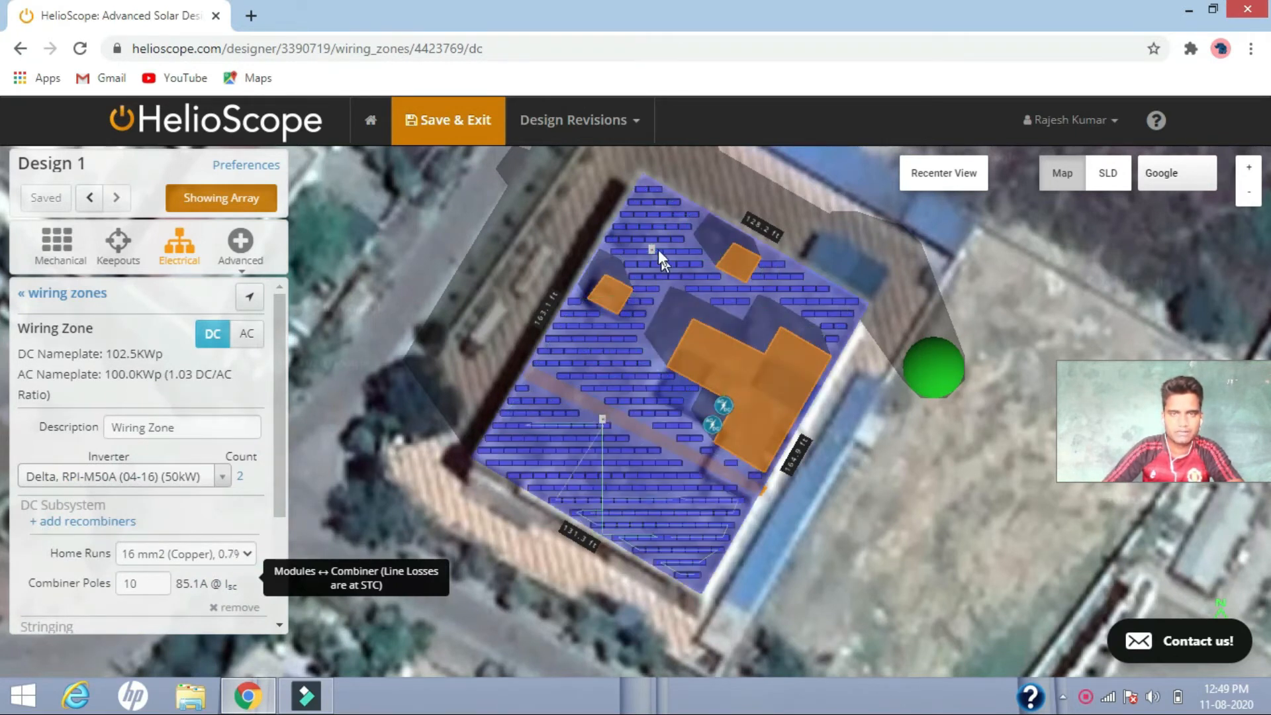
pyautogui.moveTo(654, 249); pyautogui.dragTo(679, 250)
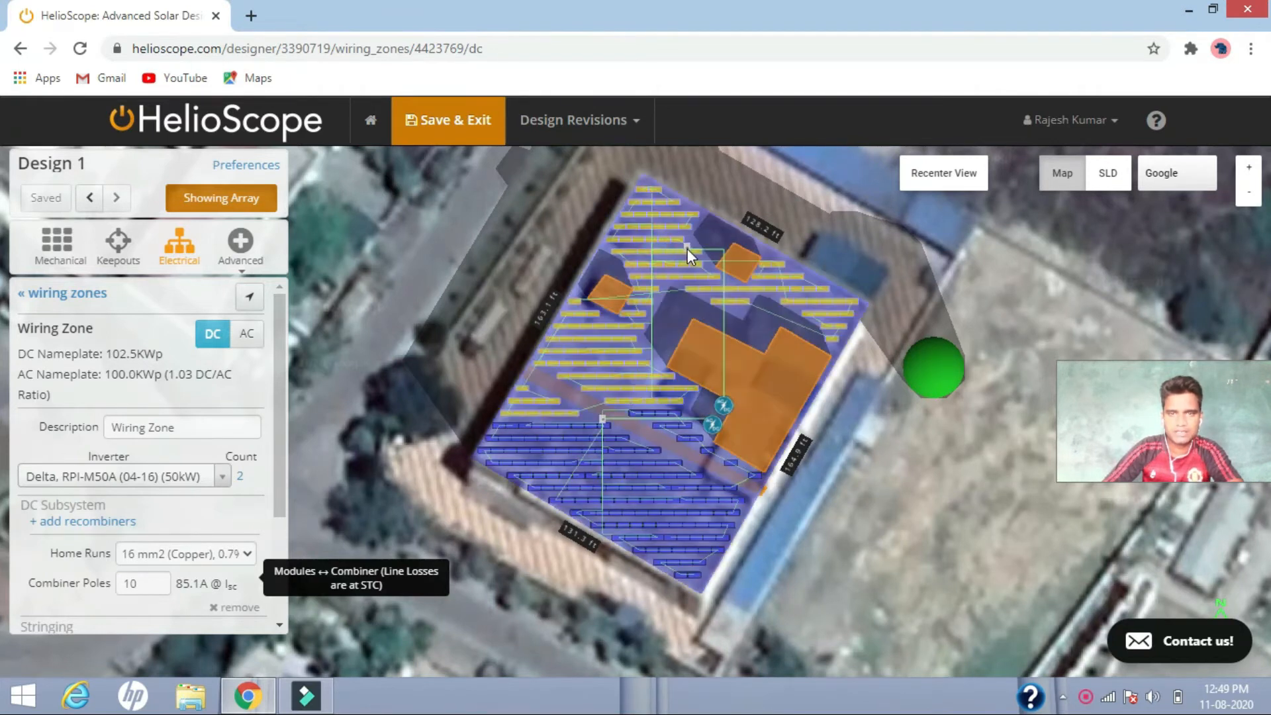
pyautogui.moveTo(717, 249); pyautogui.dragTo(718, 249)
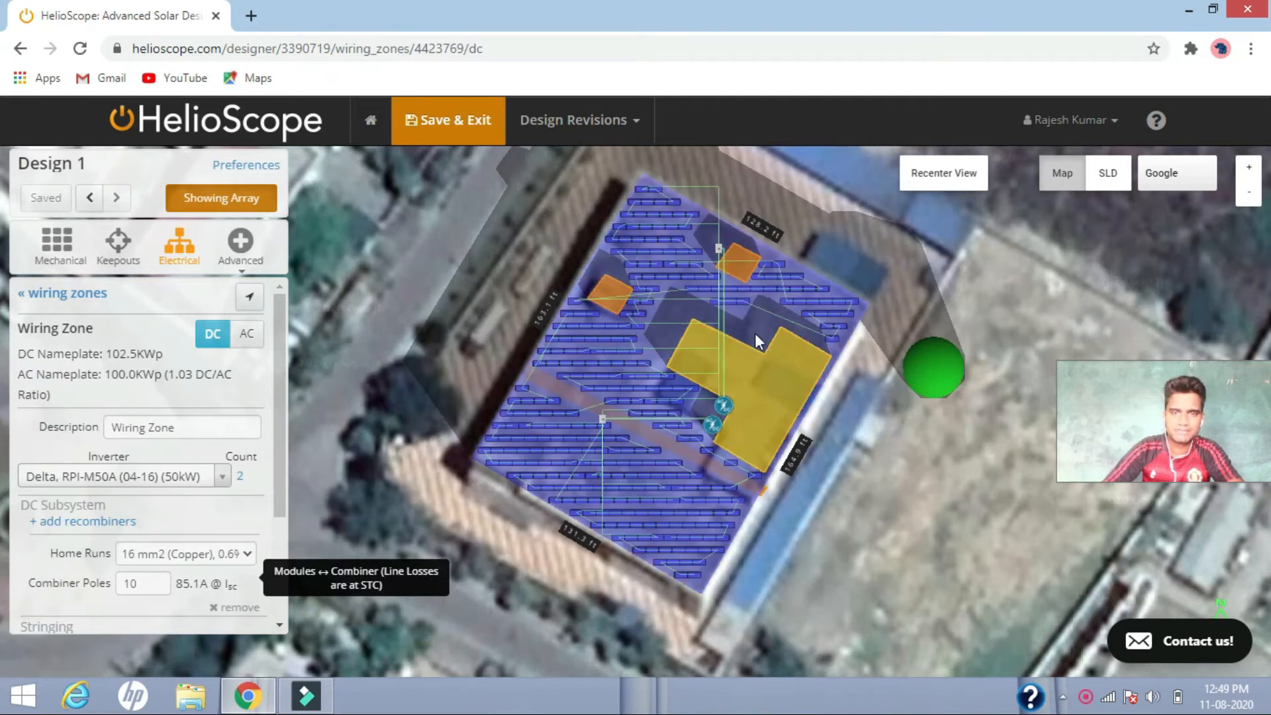
pyautogui.scroll(-2, 283, 365)
pyautogui.scroll(2, 288, 386)
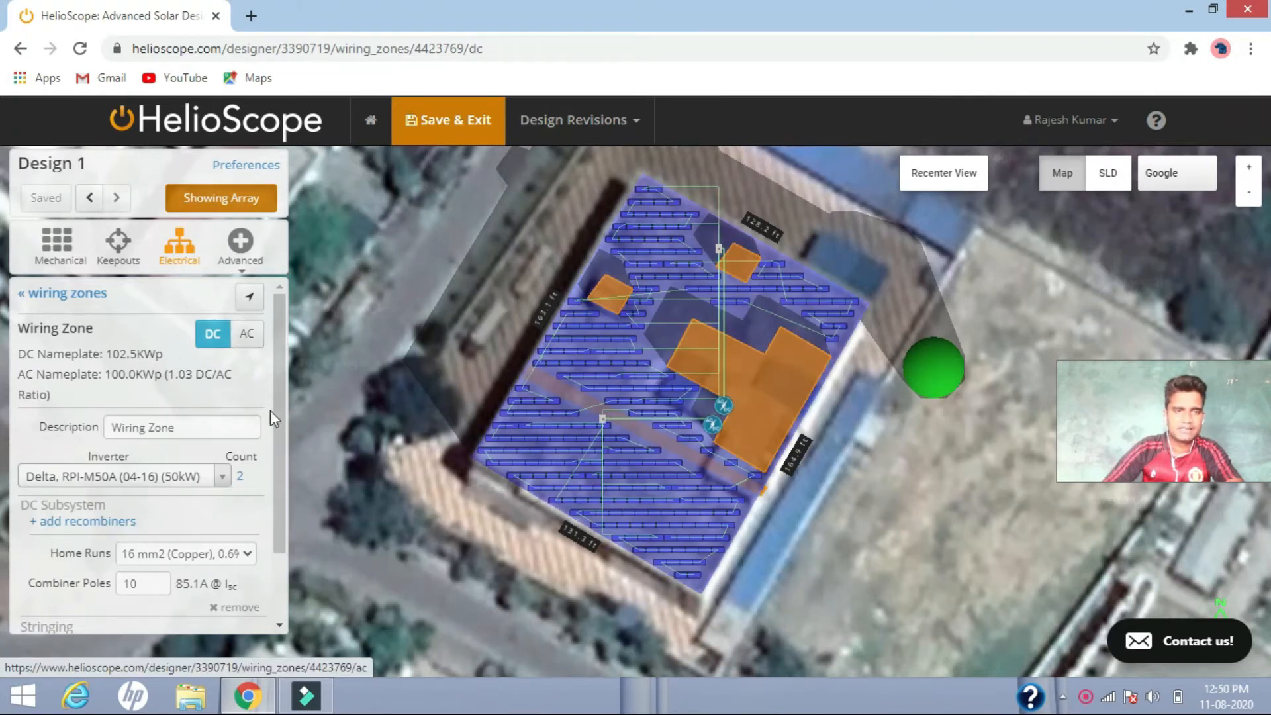
# Switch the wiring zone to its AC side and add an AC configuration
pyautogui.click(244, 335)
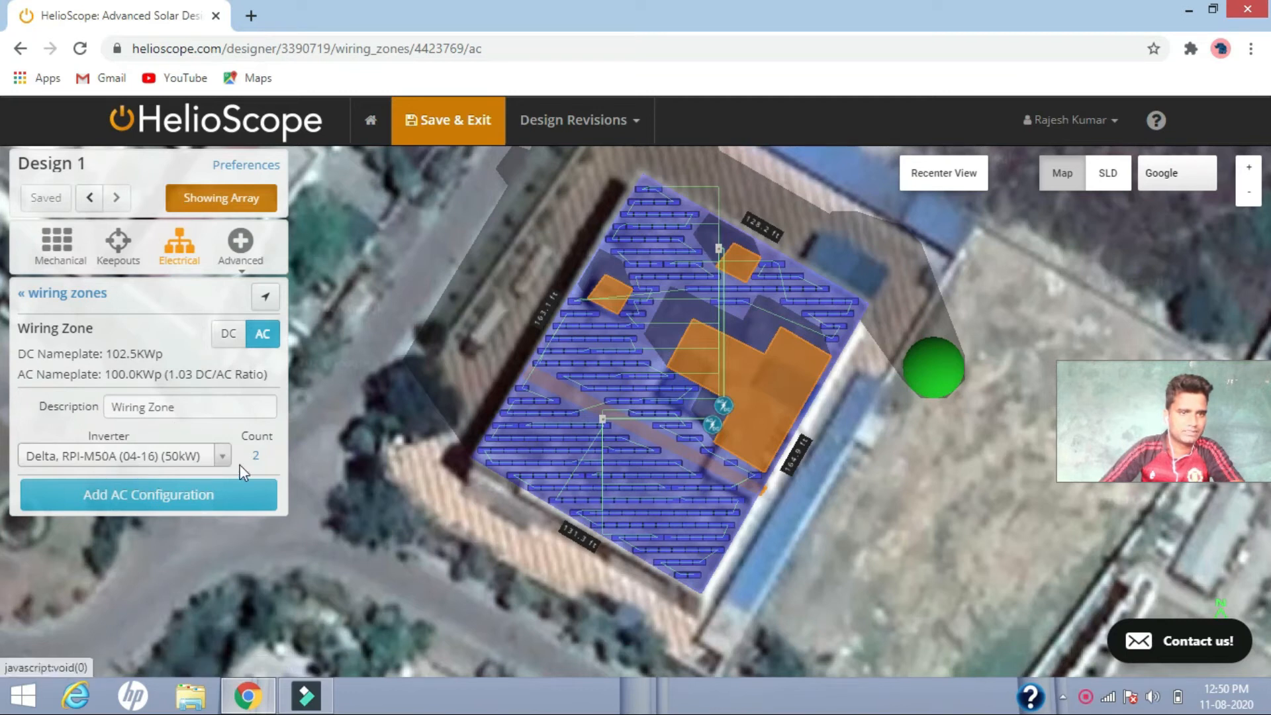
pyautogui.click(126, 493)
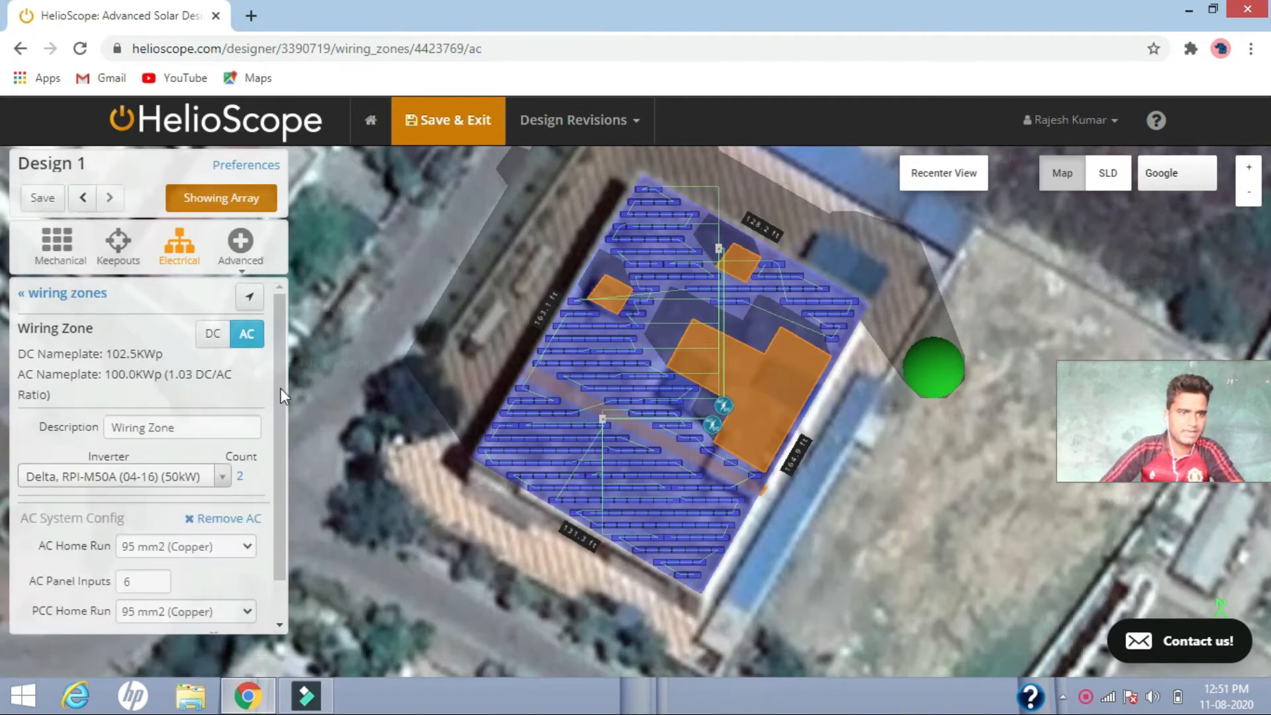
pyautogui.moveTo(280, 388); pyautogui.dragTo(279, 455)
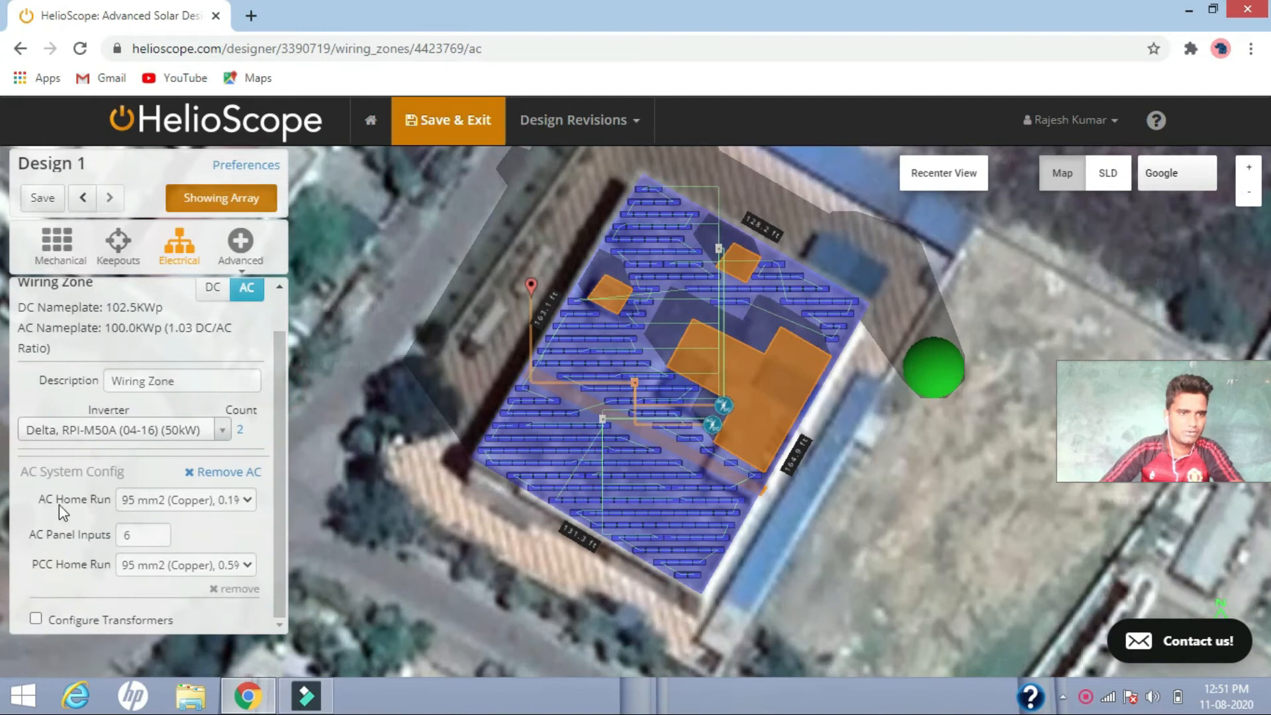
# Review the wire sizes for the AC home run and choose 95 mm2 (Copper)
pyautogui.click(186, 500)
pyautogui.click(348, 437)
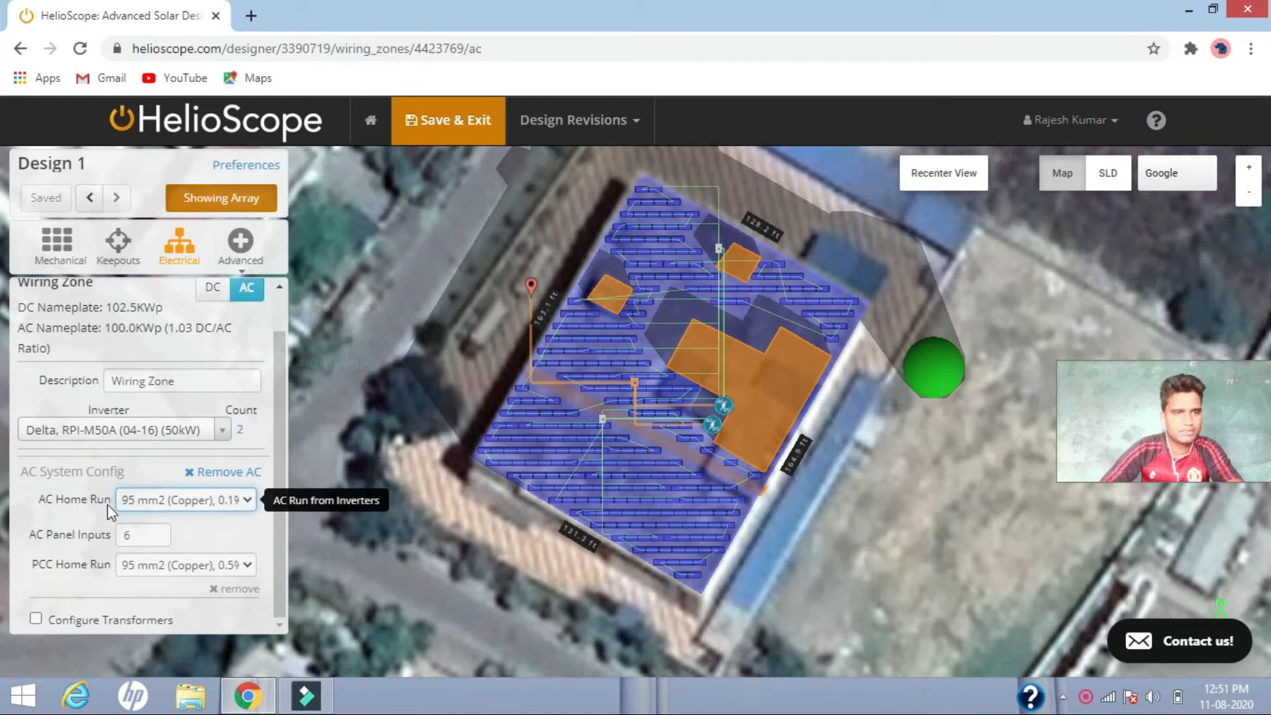
pyautogui.click(249, 499)
pyautogui.moveTo(273, 316)
pyautogui.mouseDown()
pyautogui.moveTo(272, 328)
pyautogui.moveTo(275, 297)
pyautogui.mouseUp()
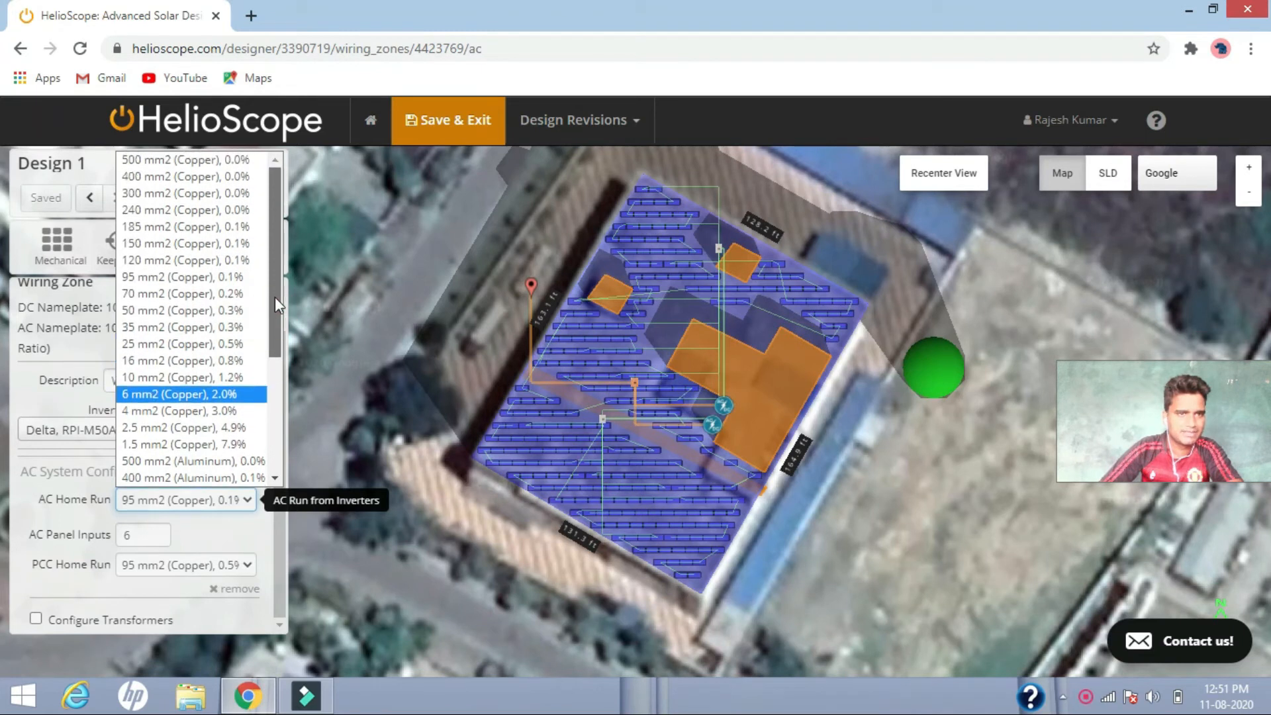
pyautogui.click(156, 277)
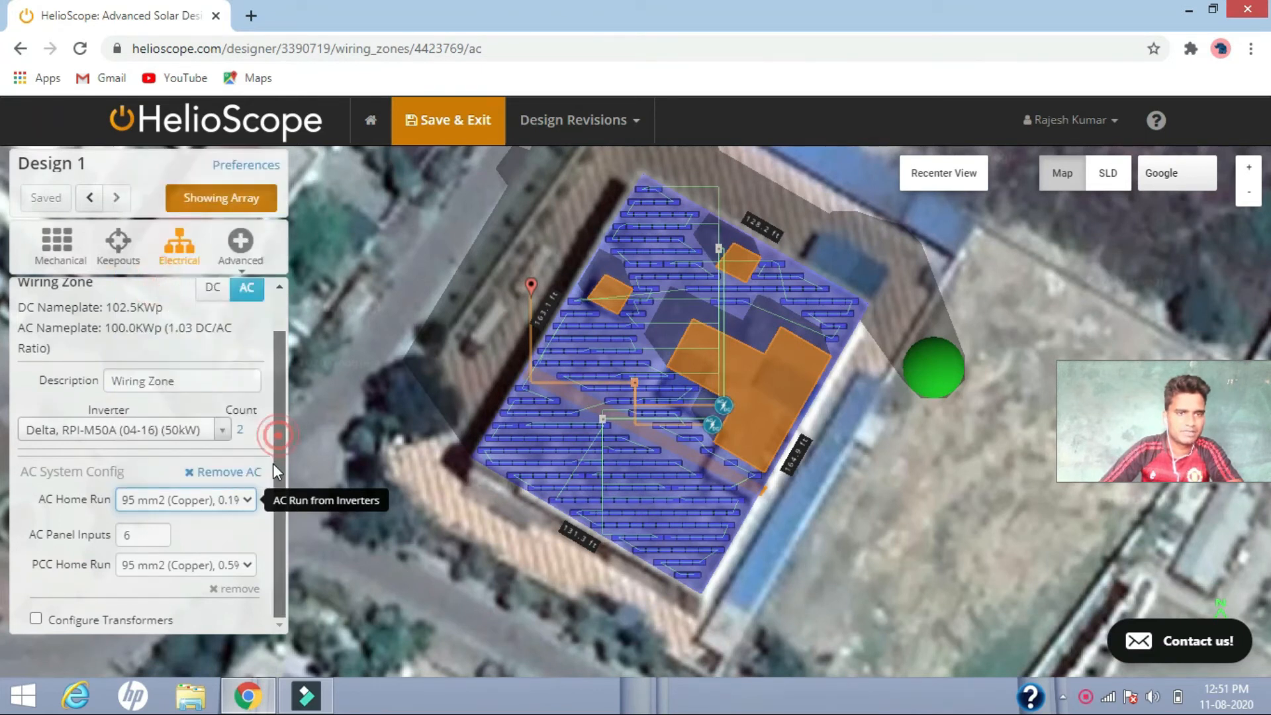
pyautogui.click(248, 498)
pyautogui.click(248, 497)
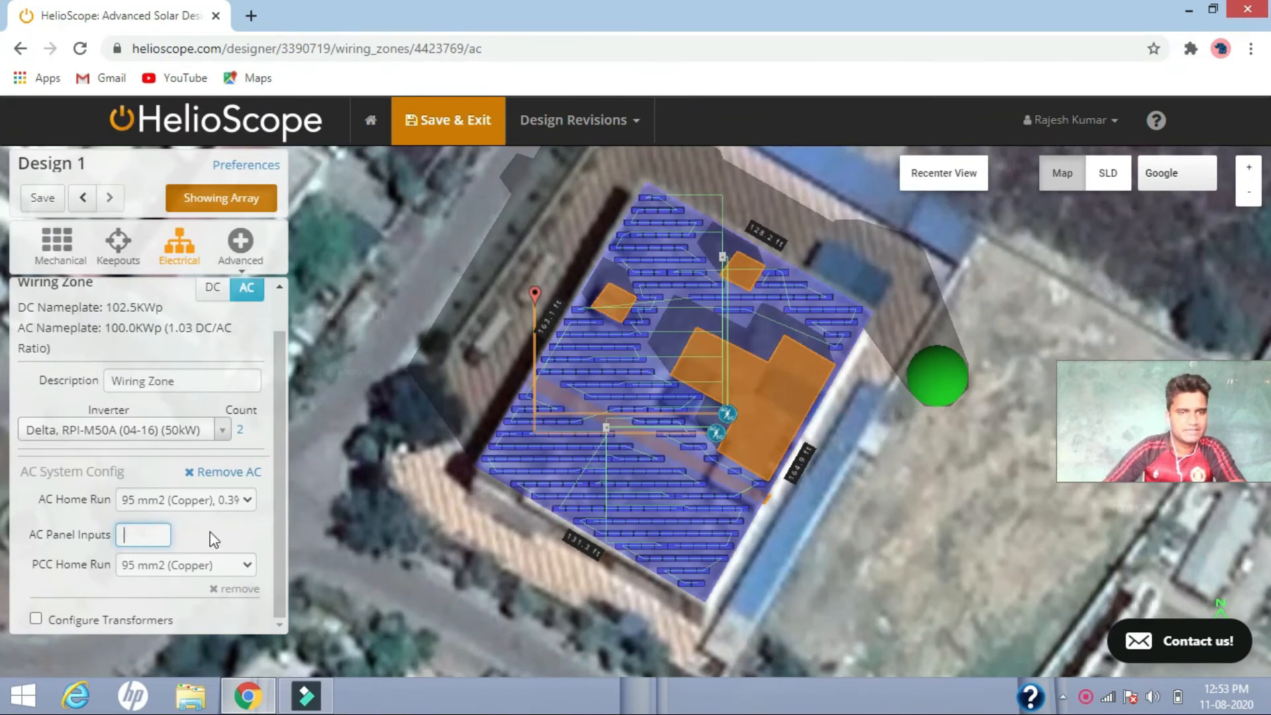
# Set the number of AC panel inputs to 1
pyautogui.click(652, 374)
pyautogui.moveTo(654, 372); pyautogui.dragTo(635, 378)
pyautogui.click(147, 535)
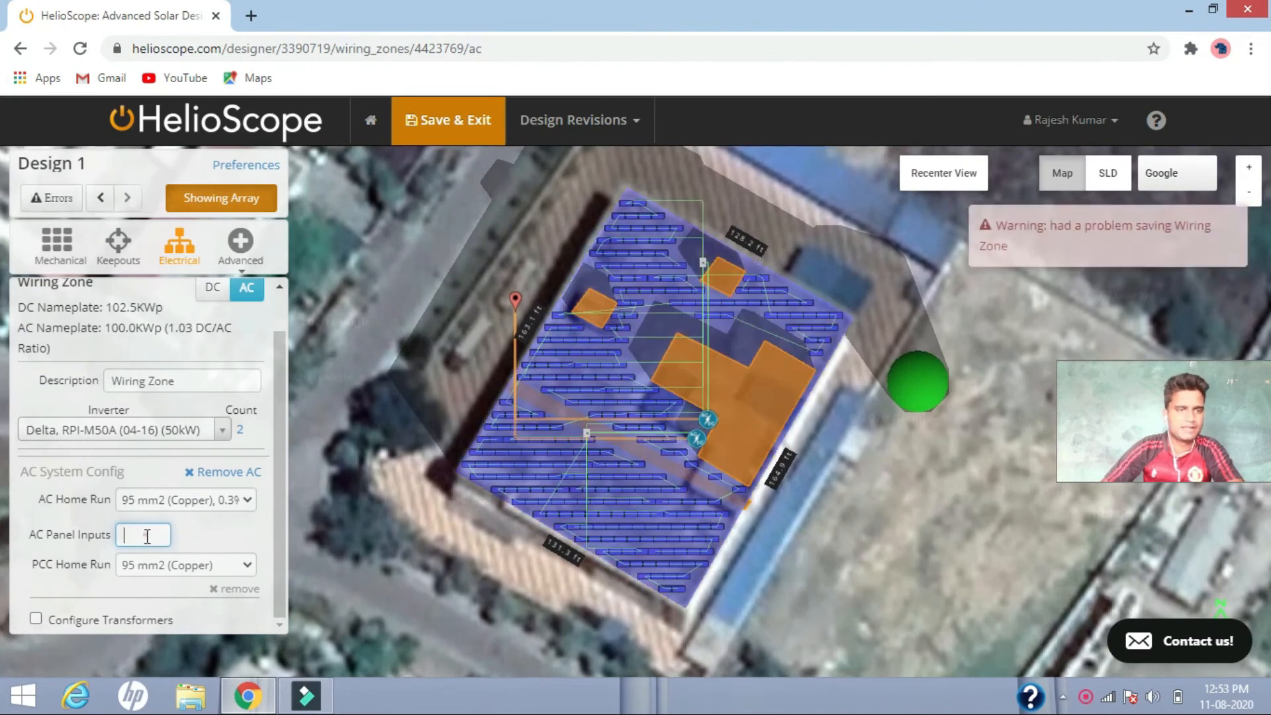
pyautogui.write('1')
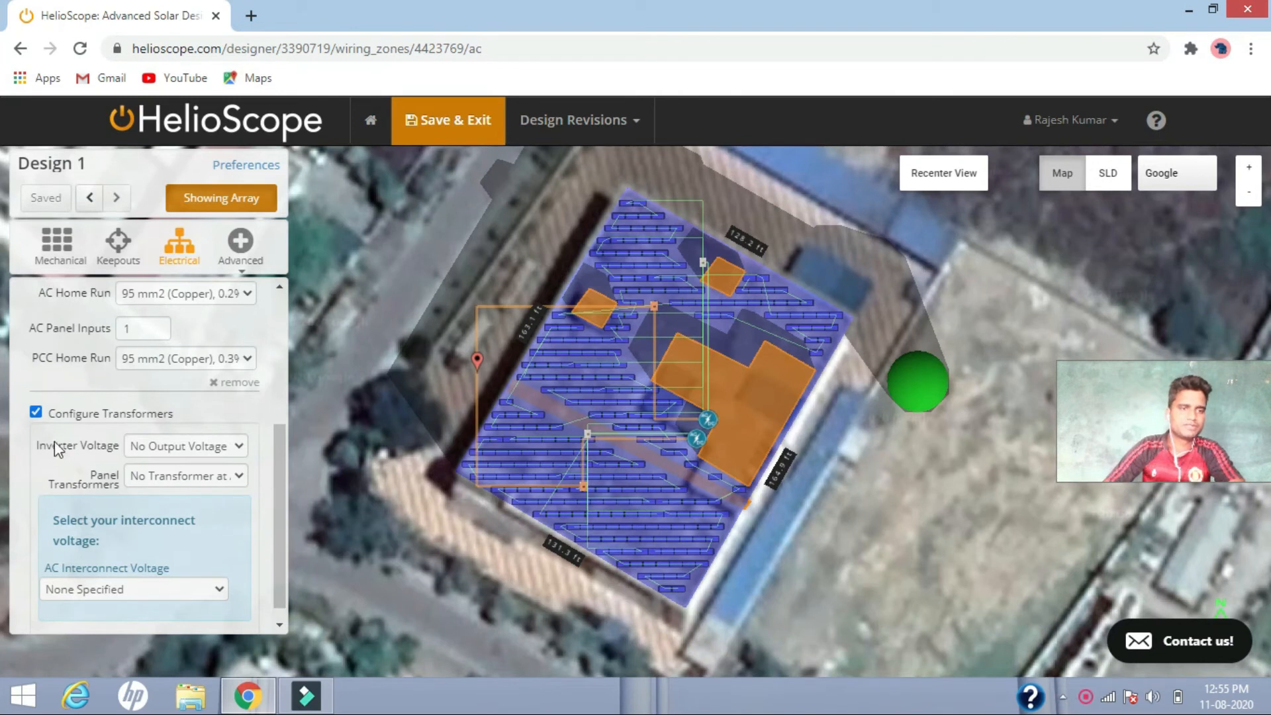
# Examine the available options for inverter output voltage, panel transformers and AC interconnect voltage
pyautogui.click(193, 454)
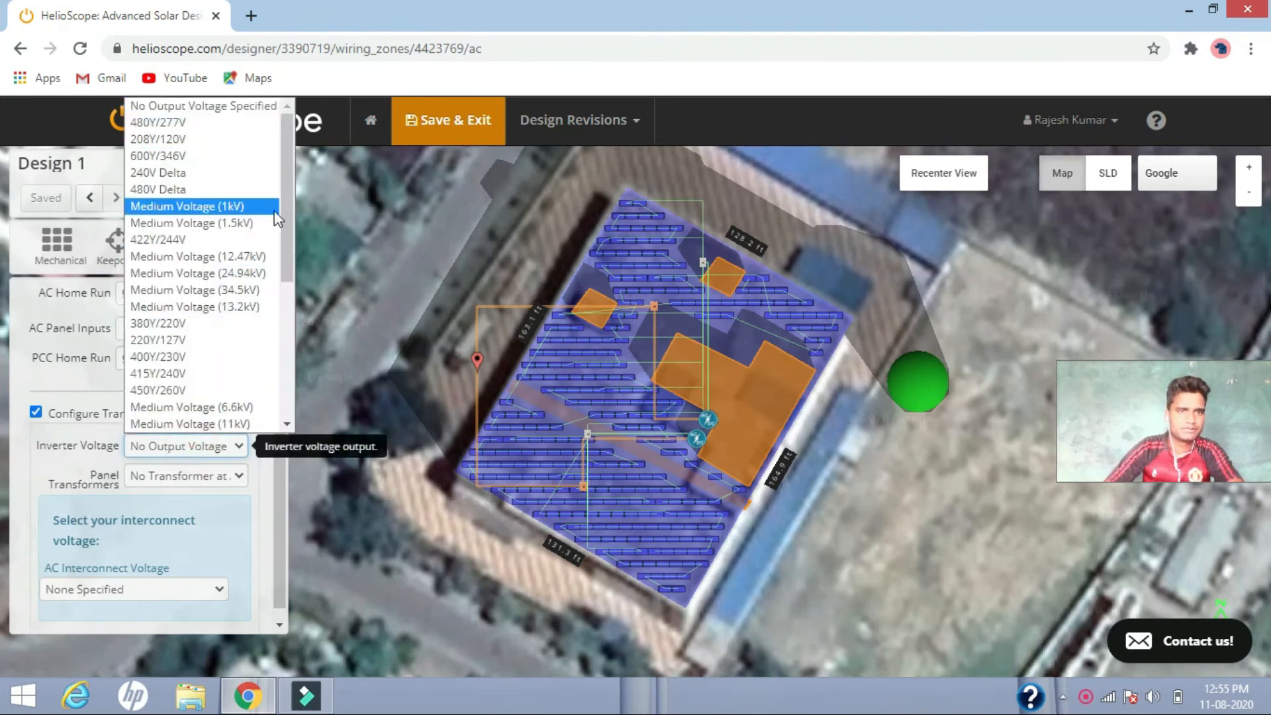
pyautogui.scroll(-1, 288, 216)
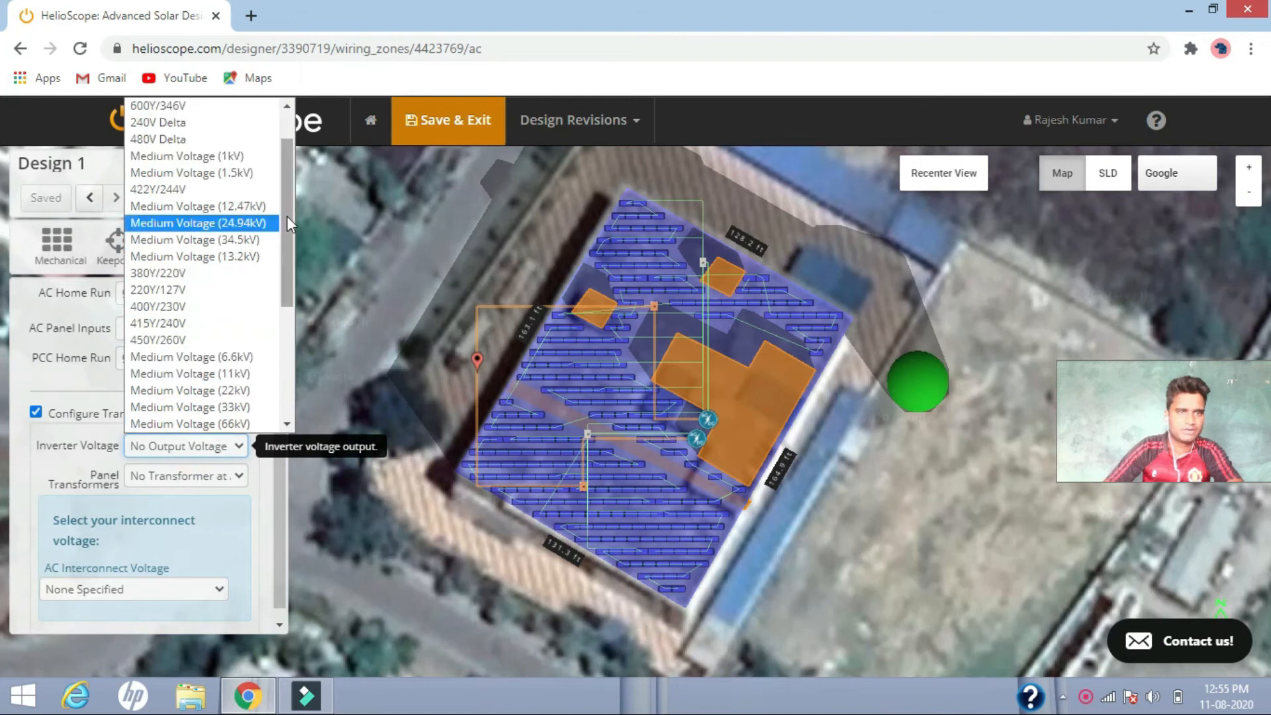
pyautogui.click(162, 476)
pyautogui.click(168, 471)
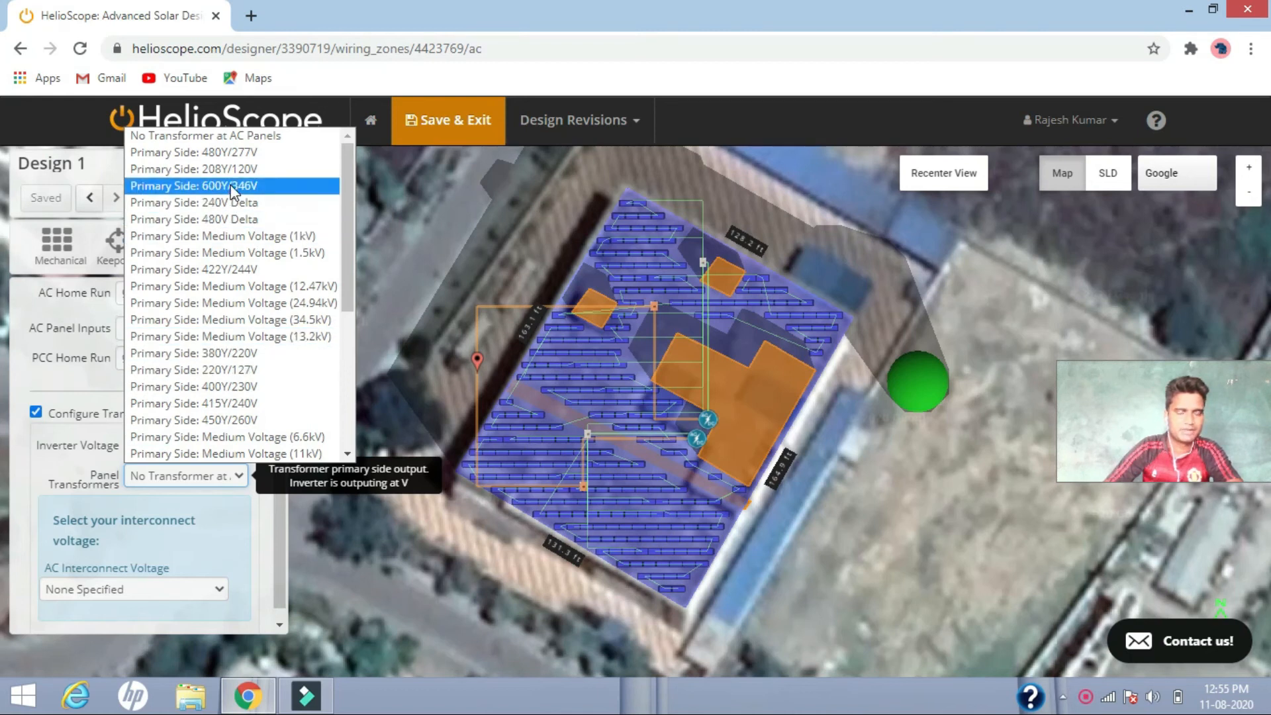
pyautogui.click(232, 504)
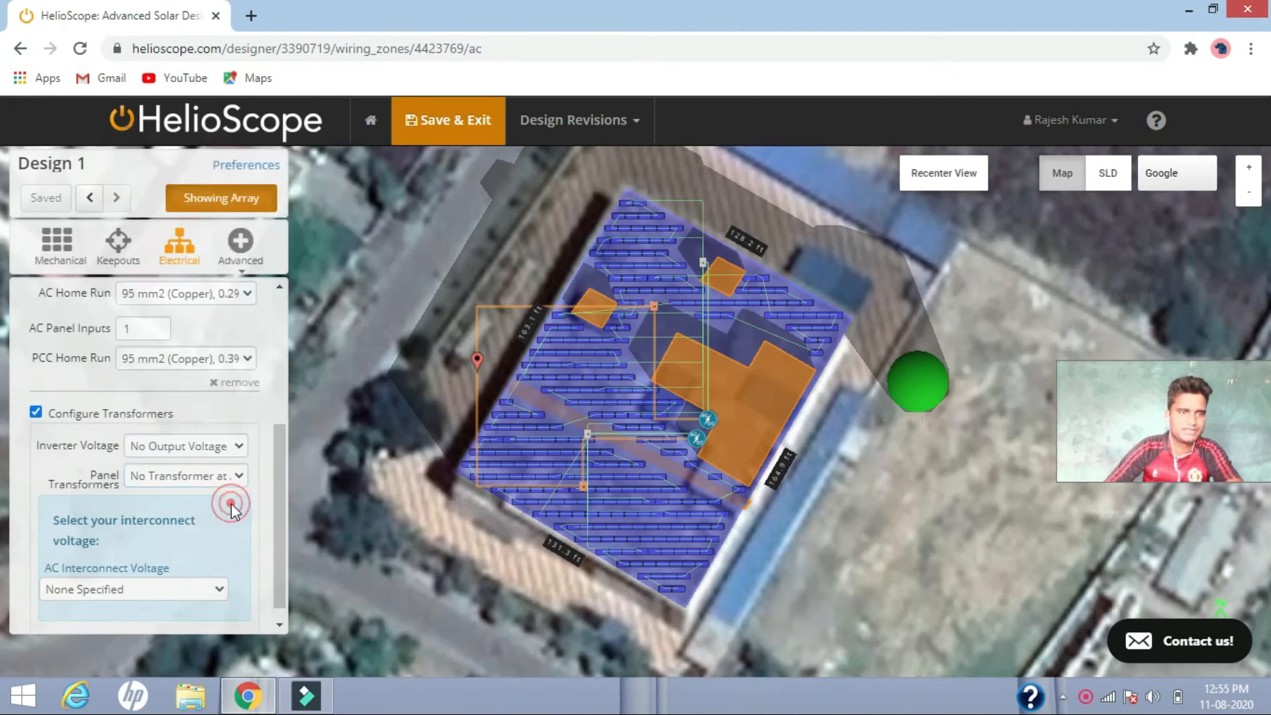
pyautogui.click(130, 590)
pyautogui.click(131, 590)
pyautogui.click(131, 590)
pyautogui.click(132, 590)
# Turn off transformer configuration for the wiring zone's AC system
pyautogui.click(36, 414)
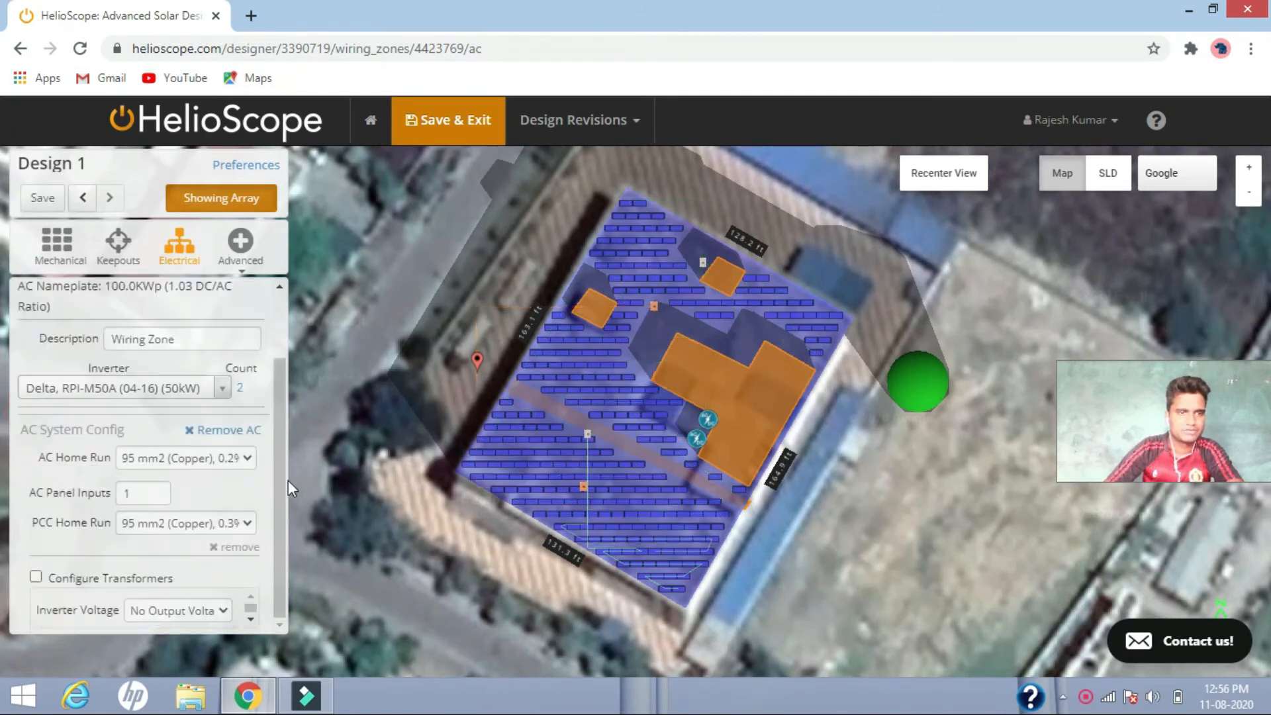
pyautogui.scroll(2, 275, 343)
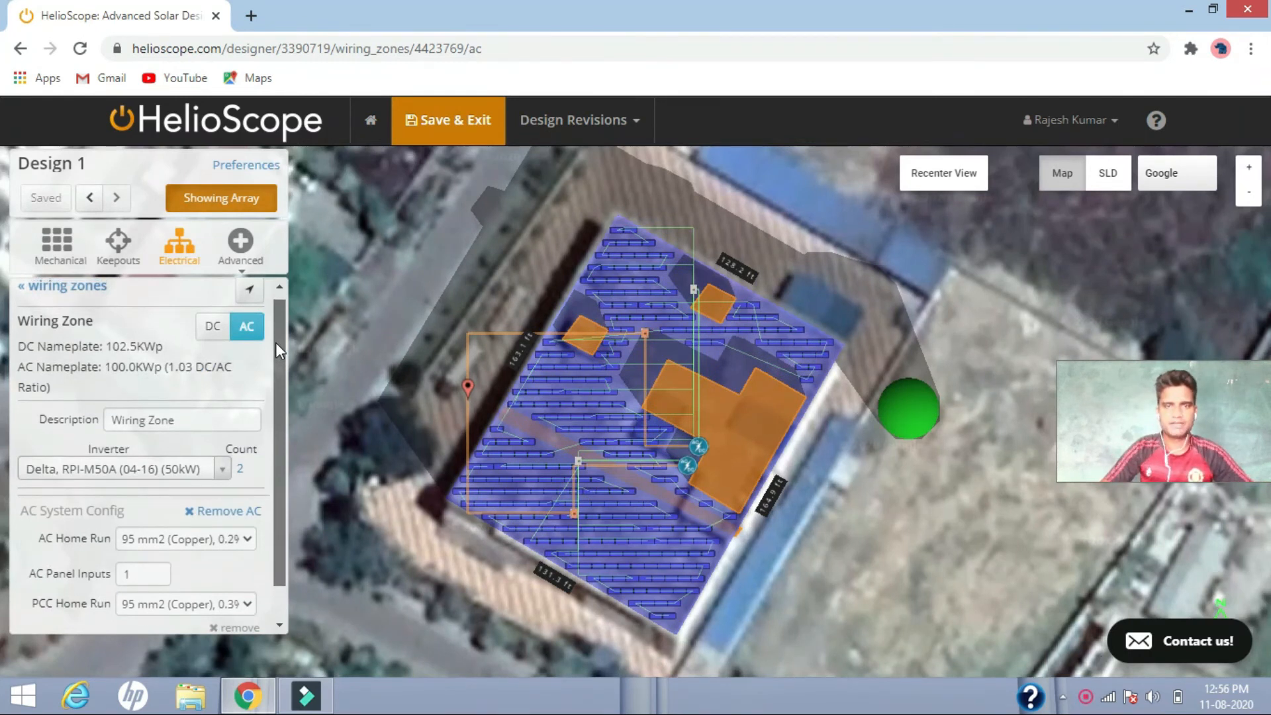
pyautogui.scroll(1, 275, 343)
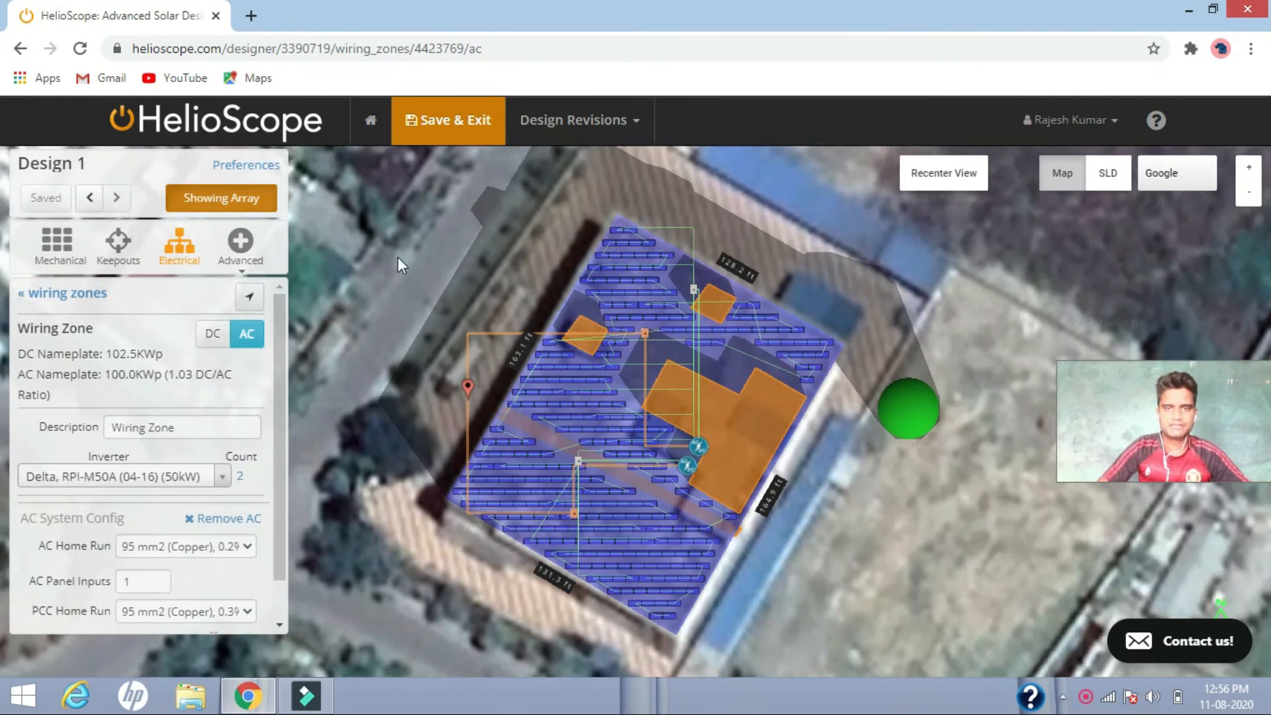
# Show the single-line diagram and examine the circuit from the module strings through the combiner, inverter and AC panel to the grid
pyautogui.click(1125, 187)
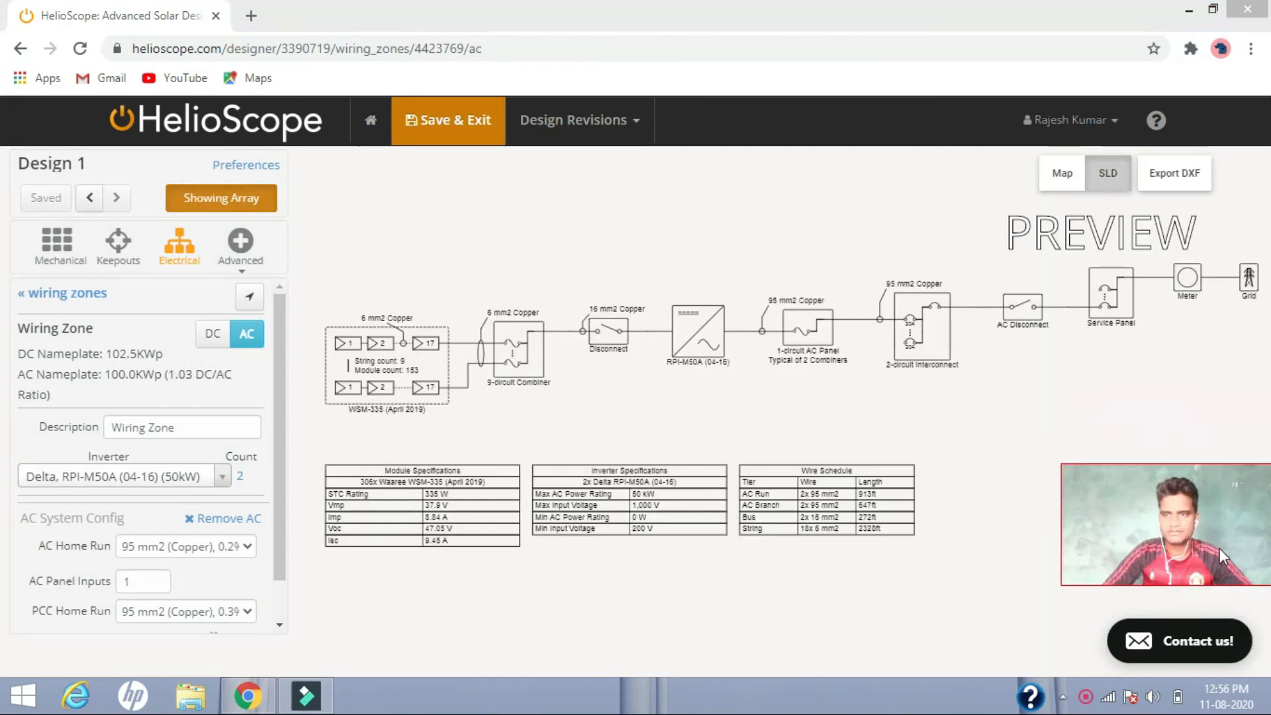
pyautogui.moveTo(440, 372); pyautogui.dragTo(365, 344)
pyautogui.scroll(5, 366, 342)
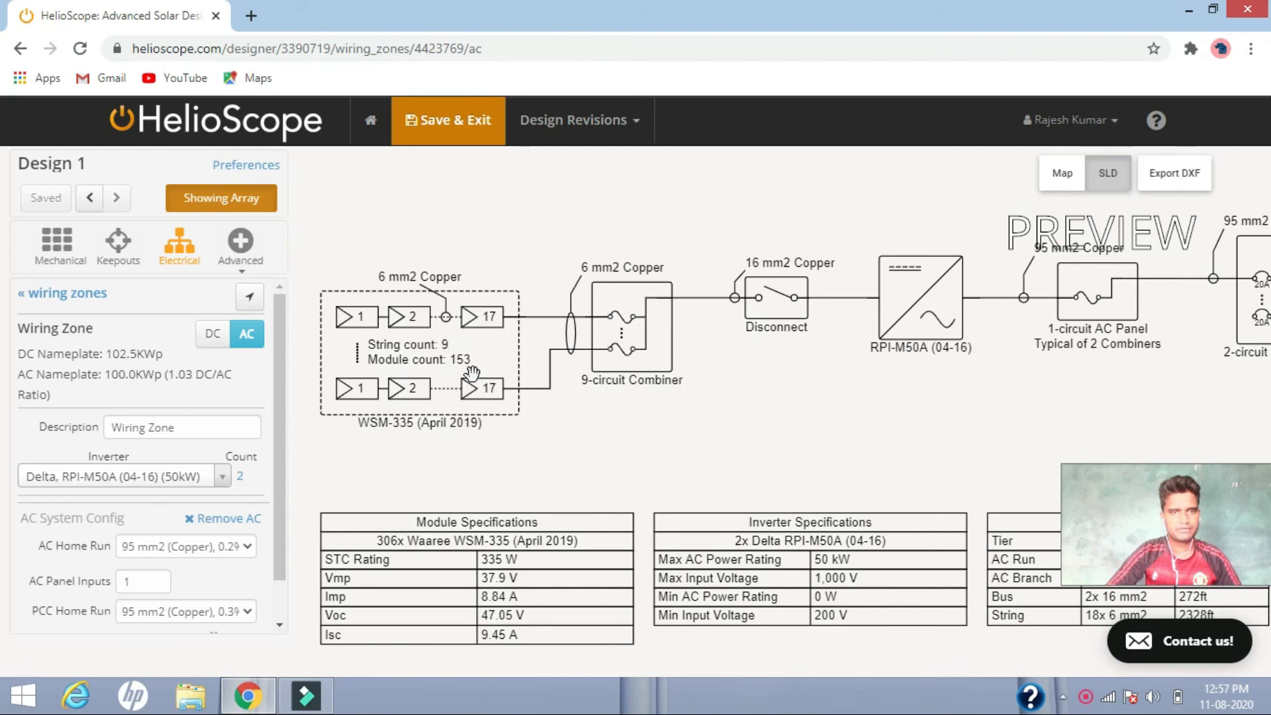
pyautogui.moveTo(655, 377); pyautogui.dragTo(611, 455)
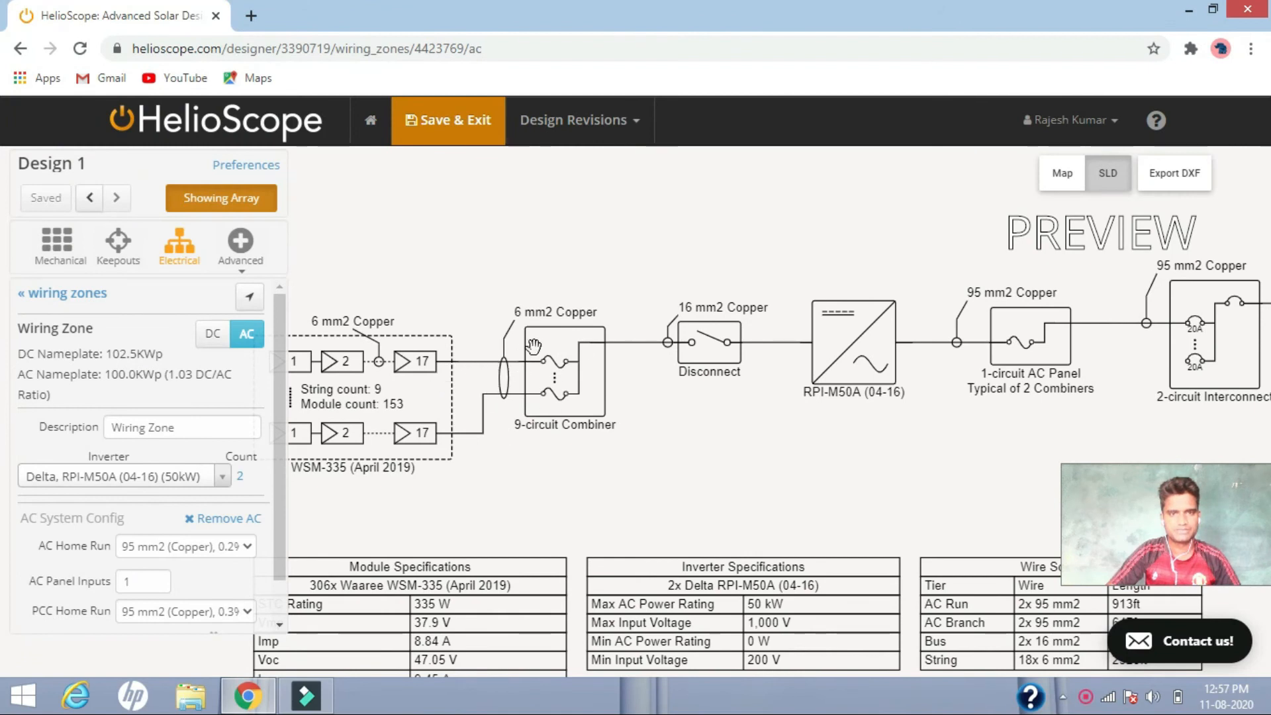
pyautogui.moveTo(676, 419); pyautogui.dragTo(510, 437)
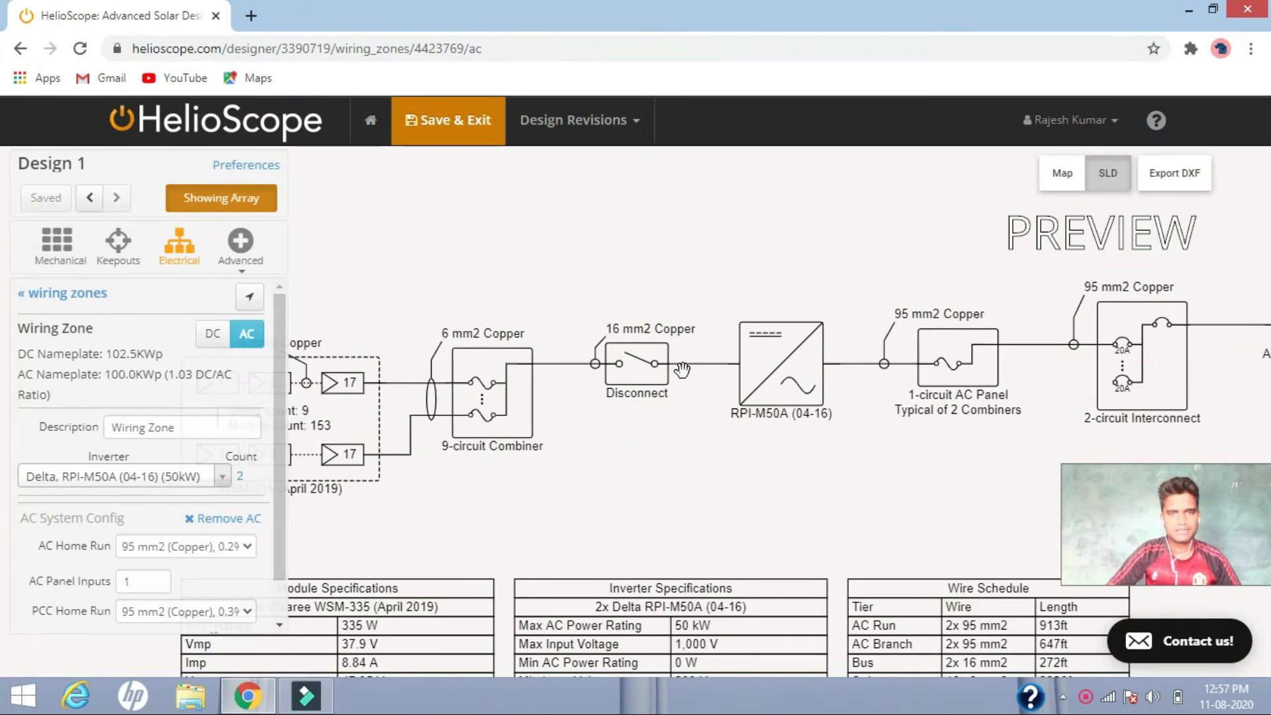
pyautogui.moveTo(724, 439); pyautogui.dragTo(515, 495)
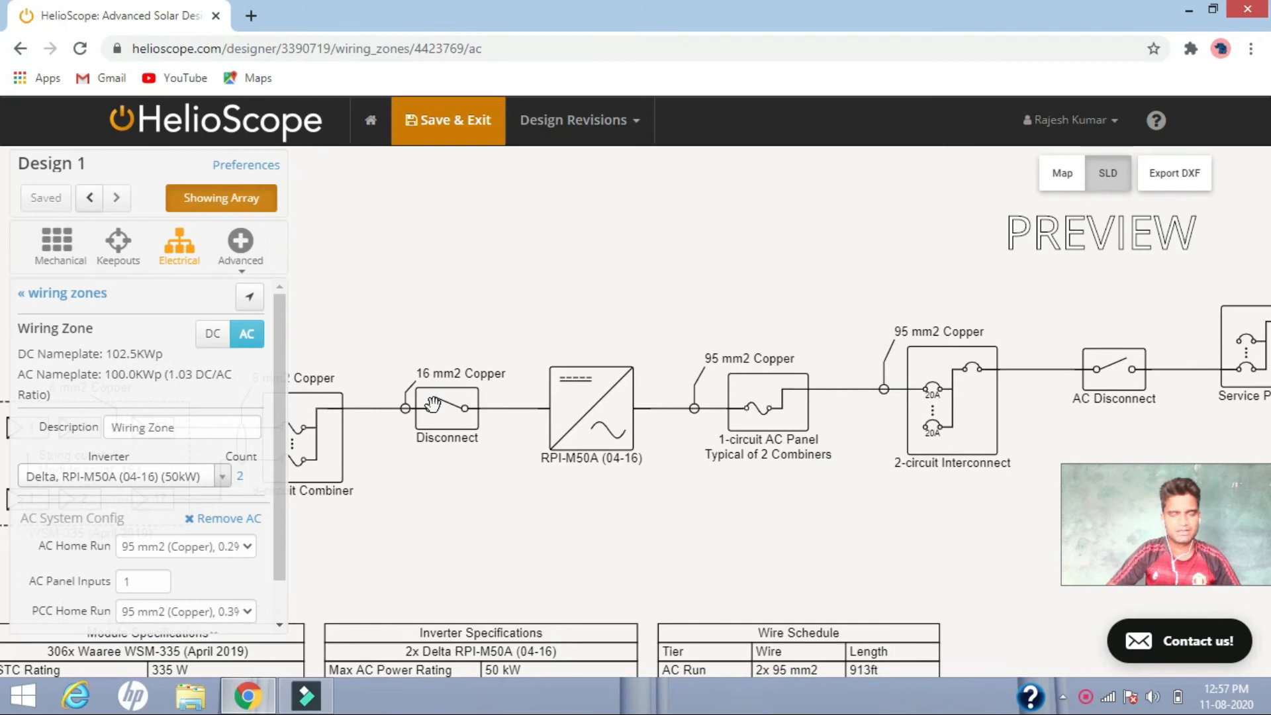
pyautogui.moveTo(644, 483); pyautogui.dragTo(463, 477)
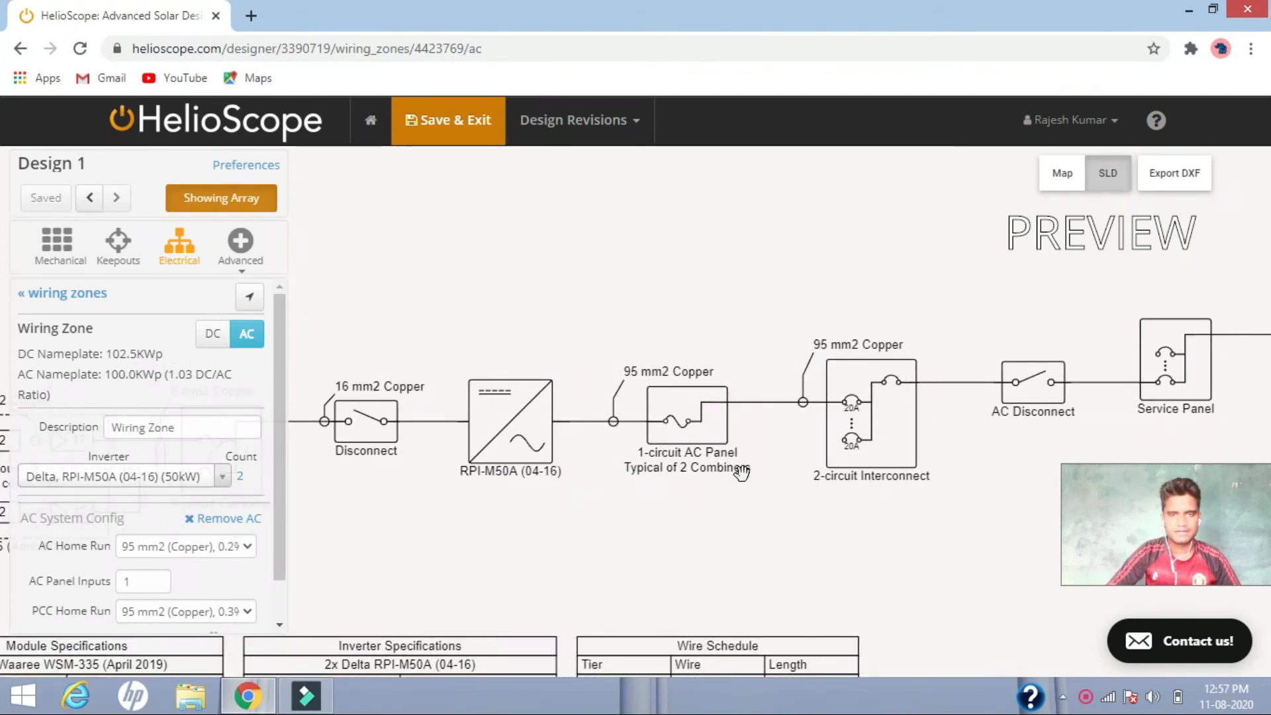
pyautogui.moveTo(749, 488); pyautogui.dragTo(556, 518)
pyautogui.moveTo(807, 489); pyautogui.dragTo(639, 469)
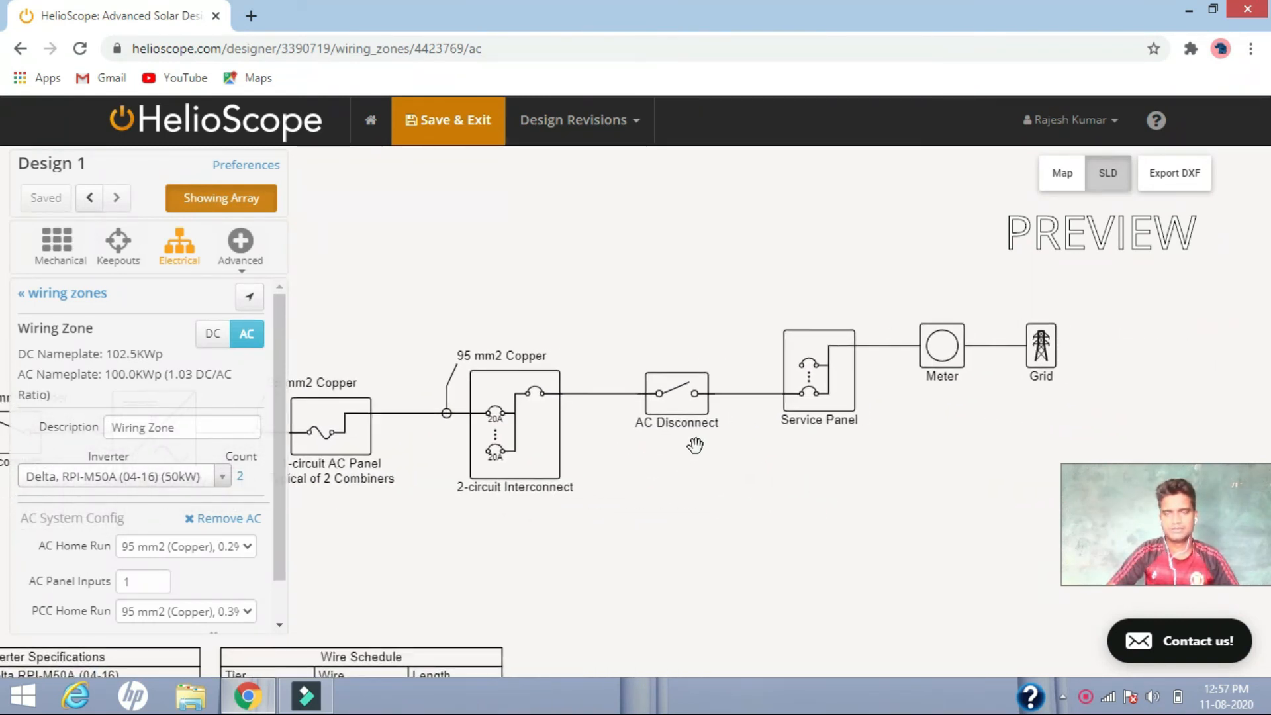
pyautogui.scroll(-5, 695, 445)
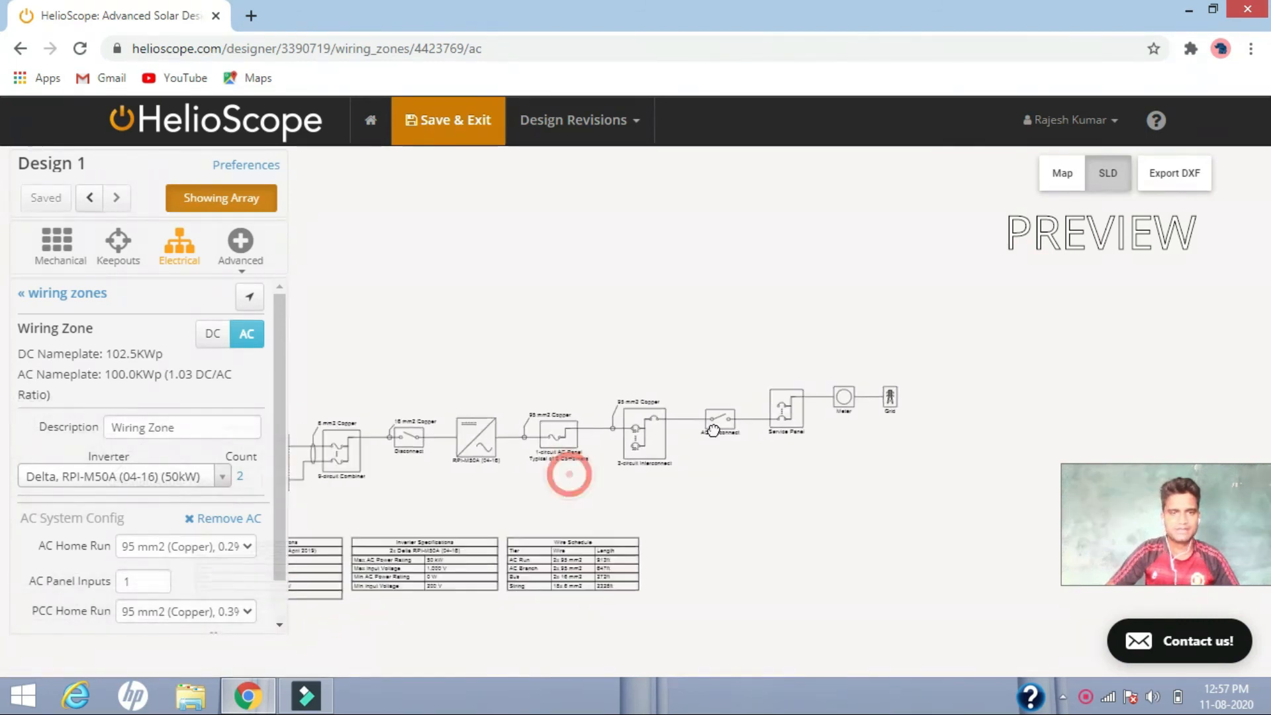
# Examine the module specifications, inverter specifications and wire schedule tables below the single-line diagram
pyautogui.scroll(5, 728, 437)
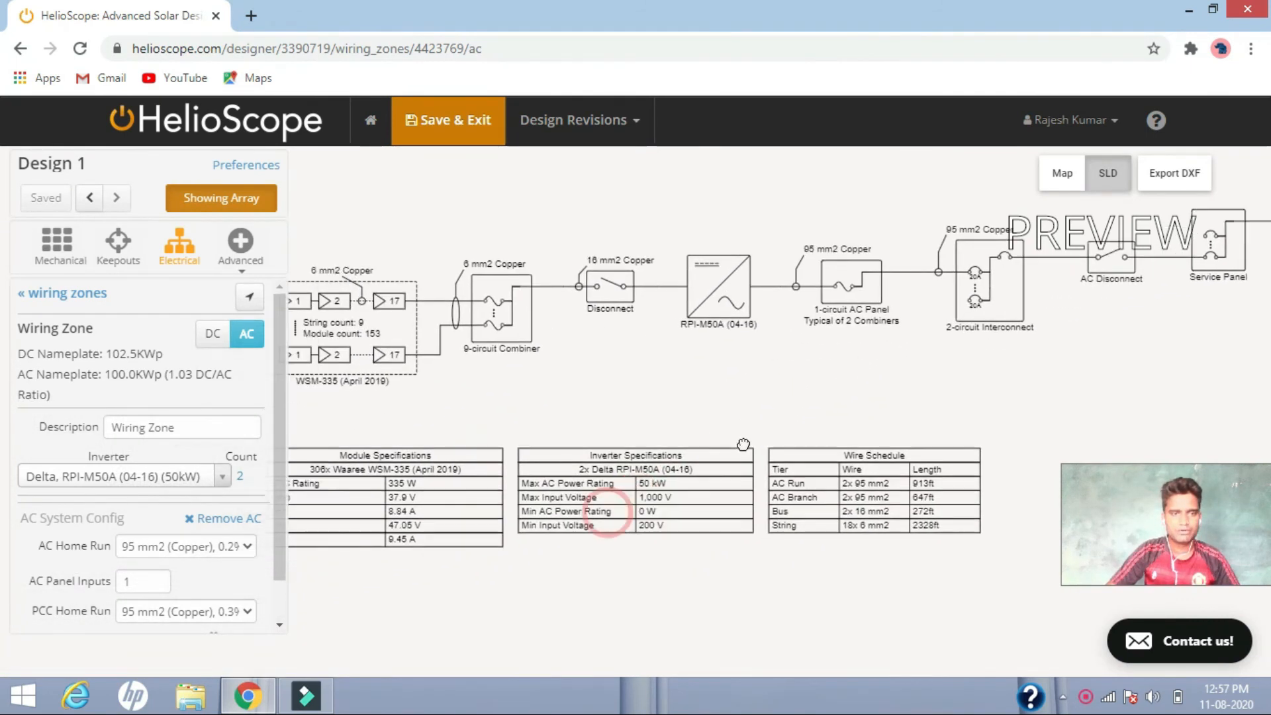
pyautogui.scroll(4, 482, 499)
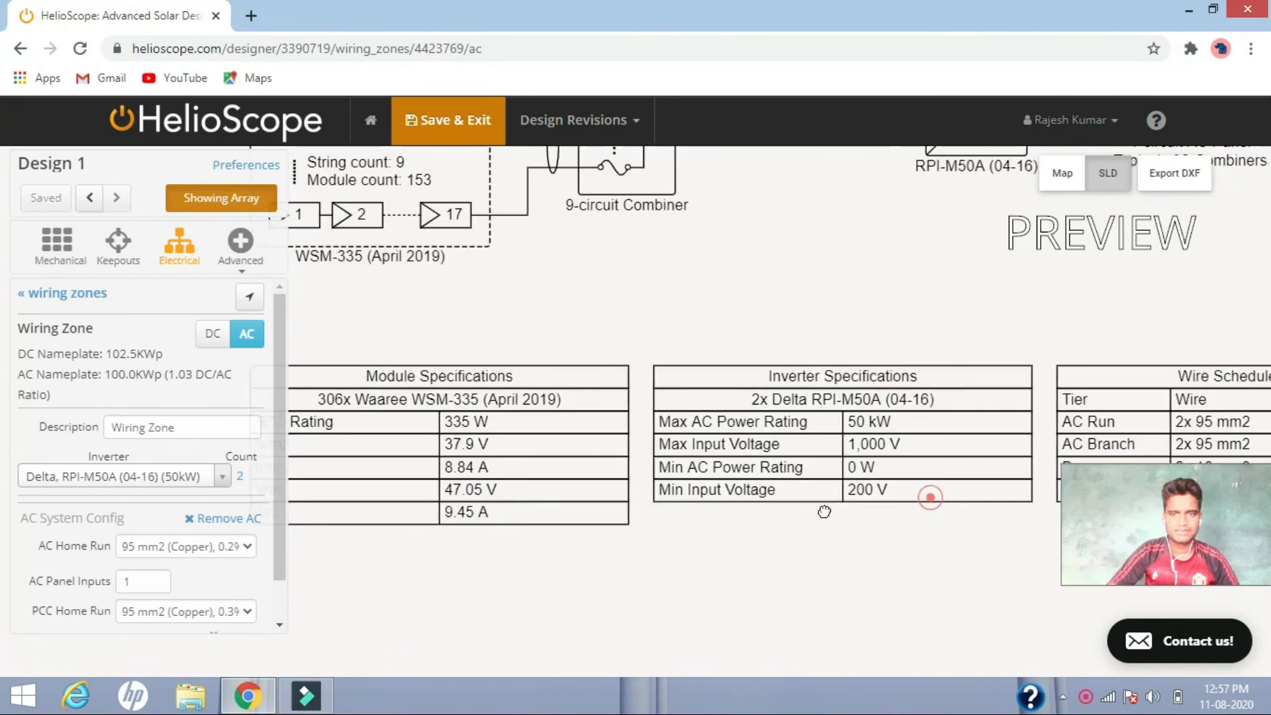
pyautogui.scroll(-5, 824, 512)
pyautogui.scroll(-2, 653, 495)
pyautogui.scroll(5, 709, 493)
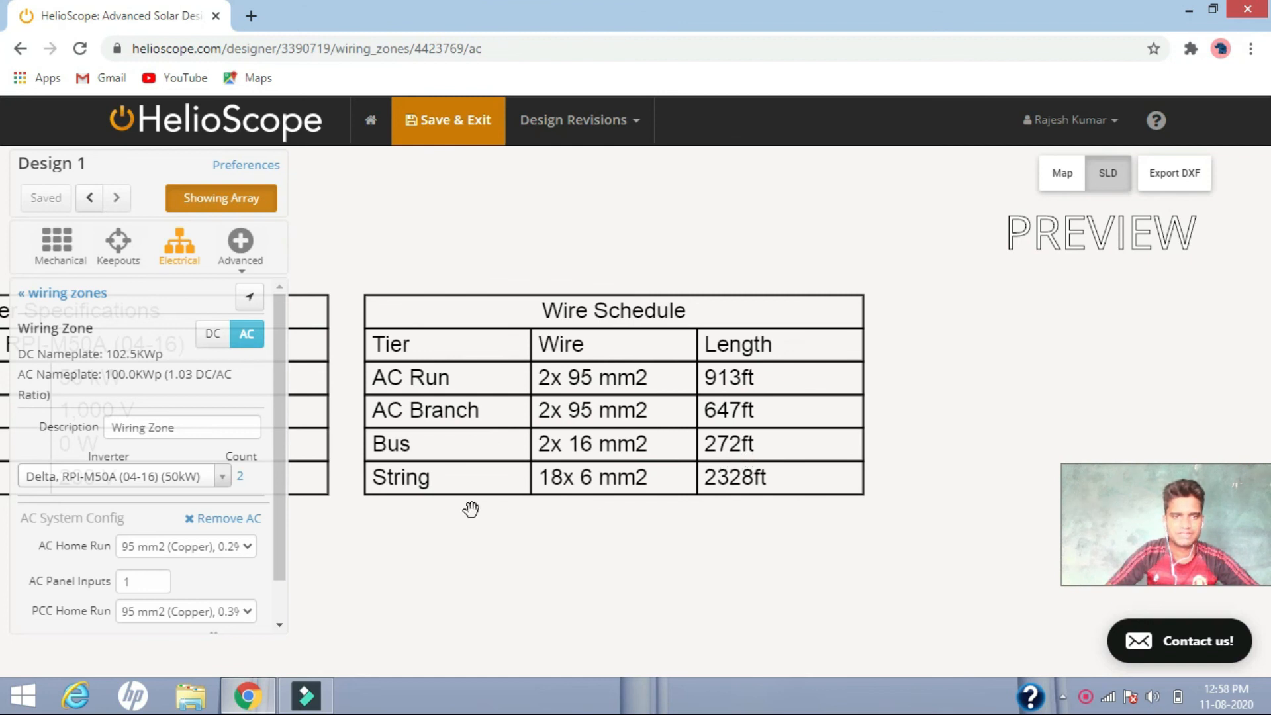
pyautogui.scroll(-1, 596, 499)
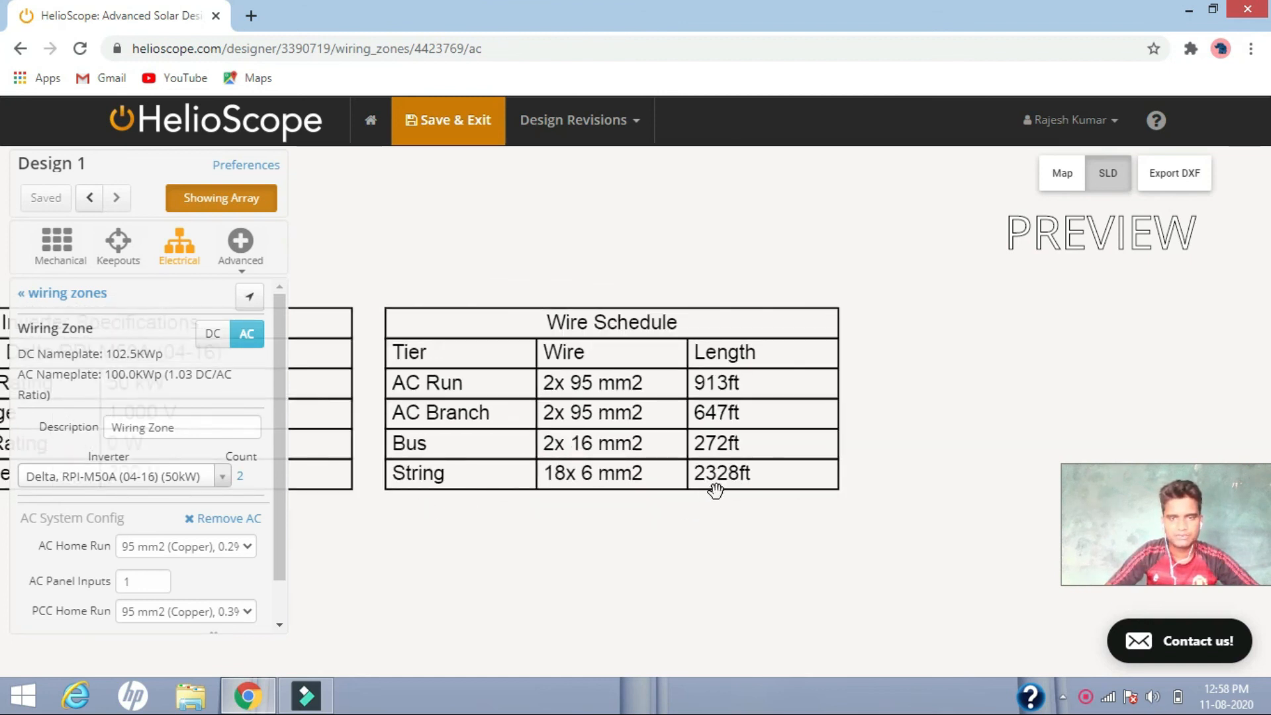
pyautogui.scroll(-4, 429, 378)
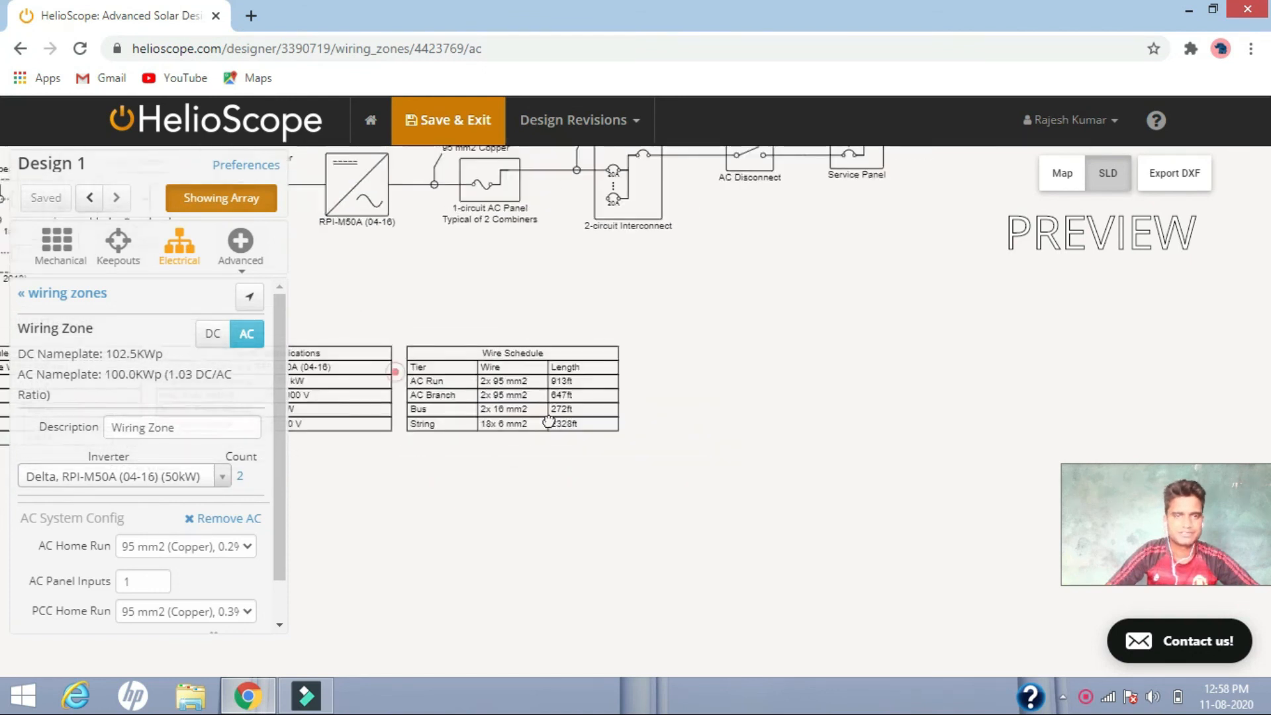
pyautogui.moveTo(395, 372); pyautogui.dragTo(630, 405)
# Examine the mismatch share among the sources of system loss in the project's simulation report
pyautogui.scroll(-4, 626, 407)
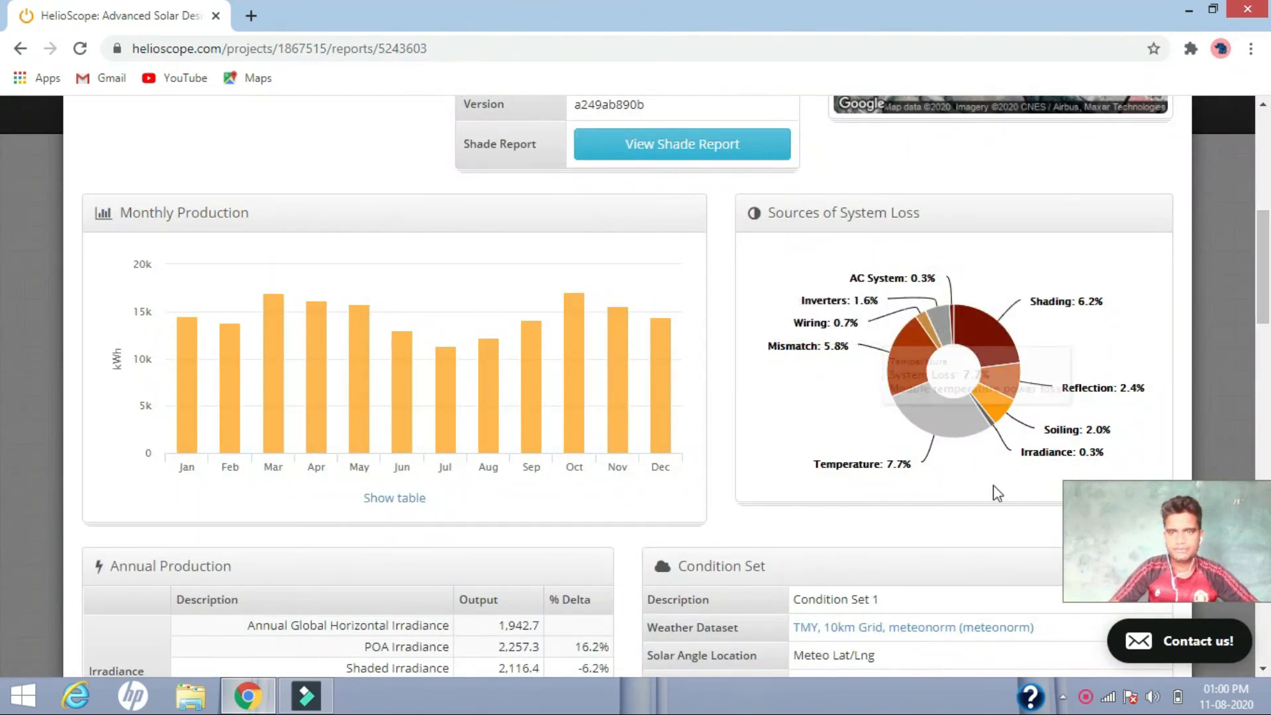
pyautogui.moveTo(900, 318)
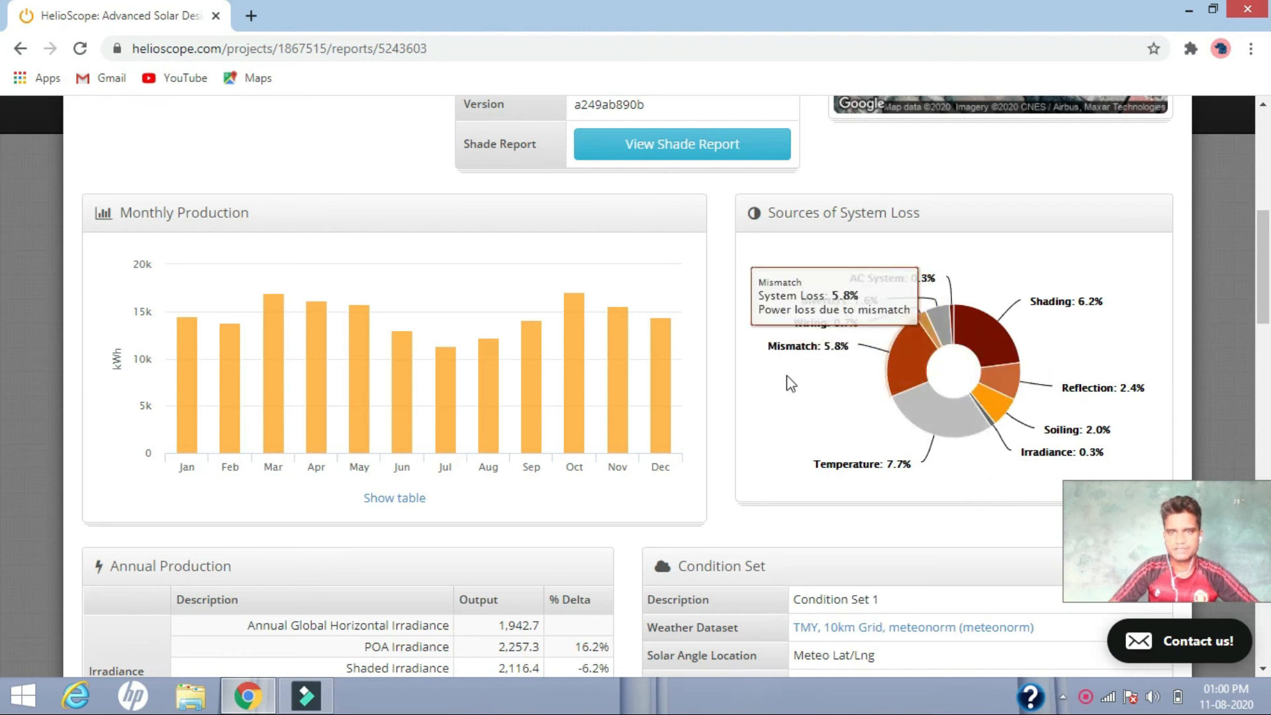